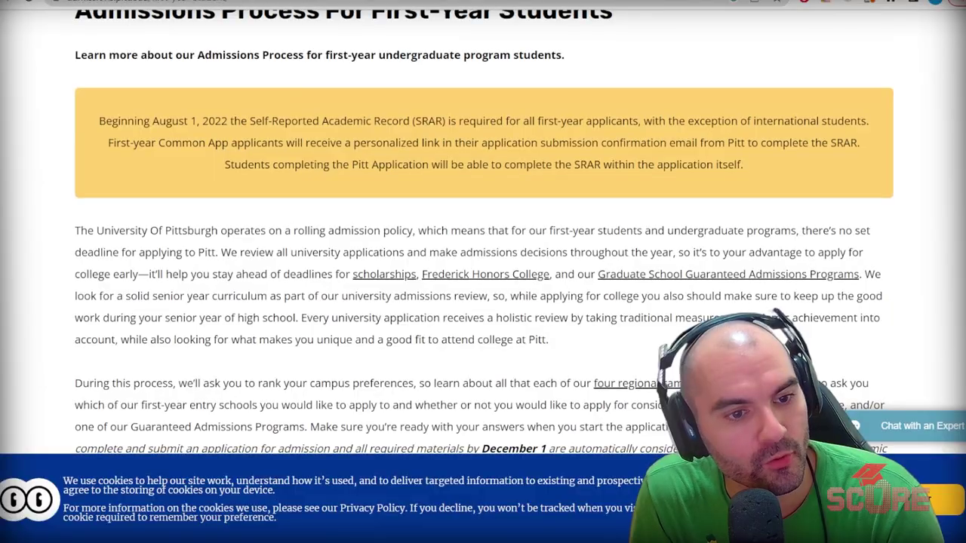
pyautogui.moveTo(292, 230); pyautogui.dragTo(413, 231)
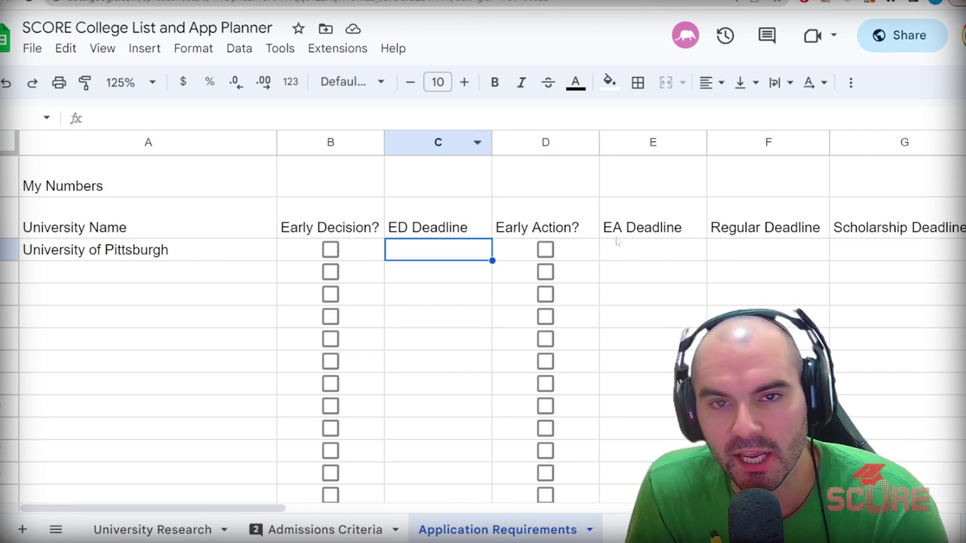
pyautogui.click(762, 256)
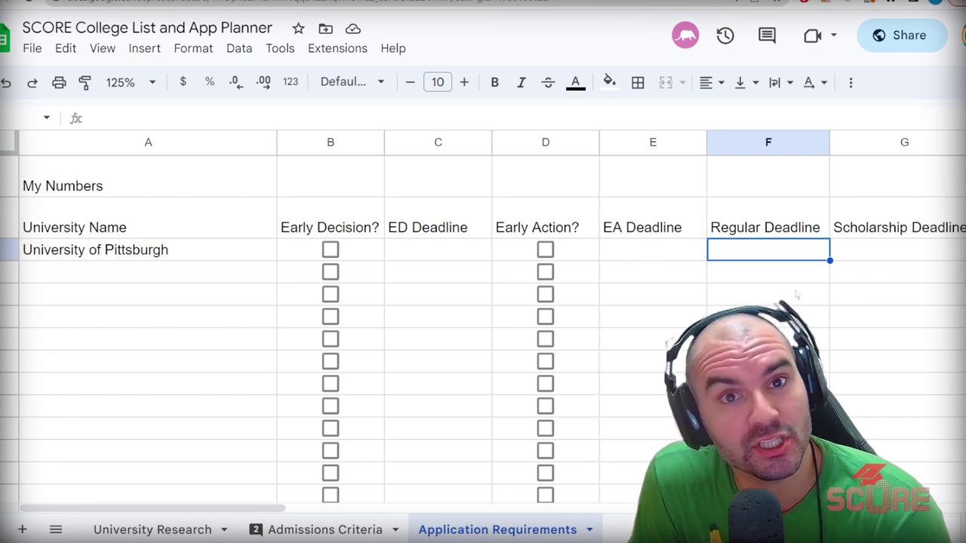
pyautogui.press('Right')
pyautogui.press('Right')
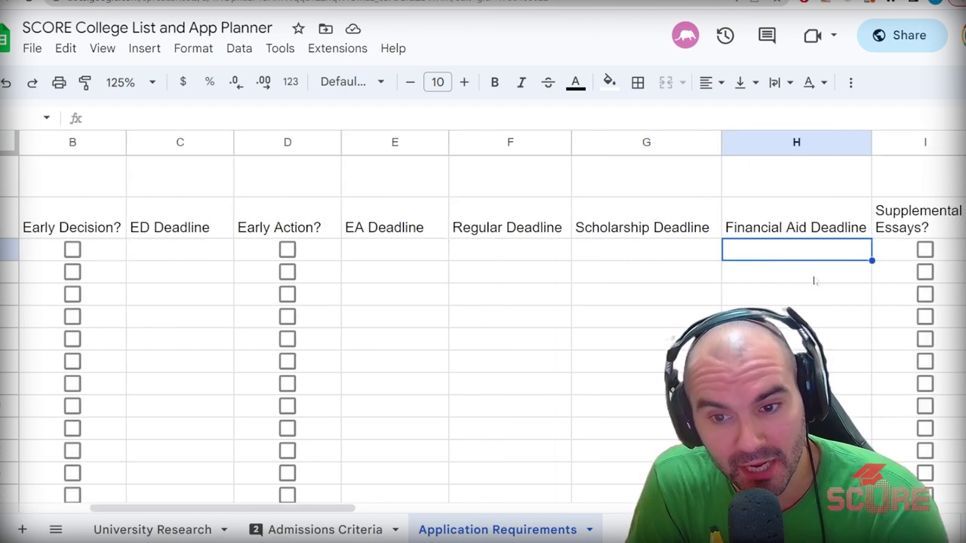
# - Check the academic scholarships date on Pitt's Scholarships page and enter December 1st as the University of Pittsburgh's Scholarship Deadline
pyautogui.press('Left')
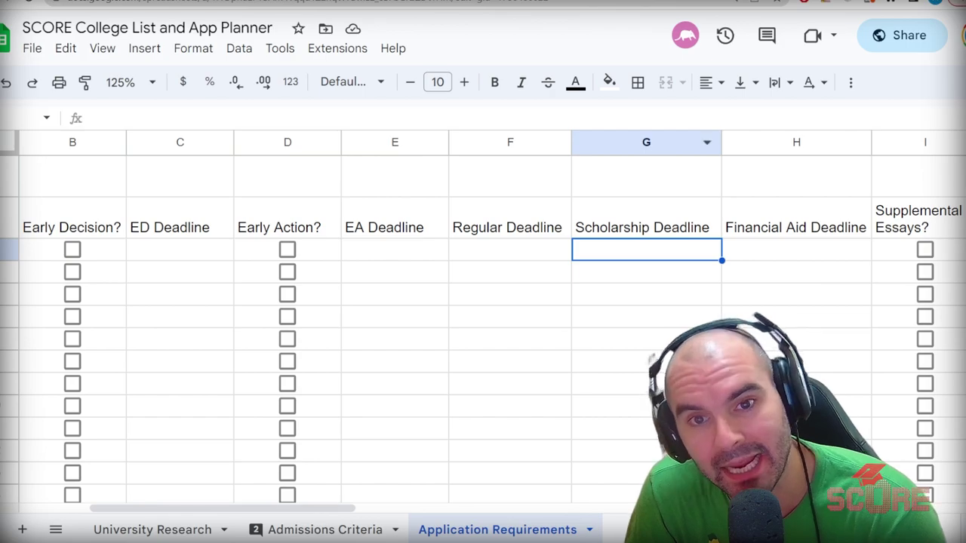
pyautogui.hotkey('ctrl', 'Tab')
pyautogui.moveTo(432, 266); pyautogui.dragTo(621, 266)
pyautogui.click(350, 296)
pyautogui.moveTo(130, 288); pyautogui.dragTo(355, 302)
pyautogui.click(582, 283)
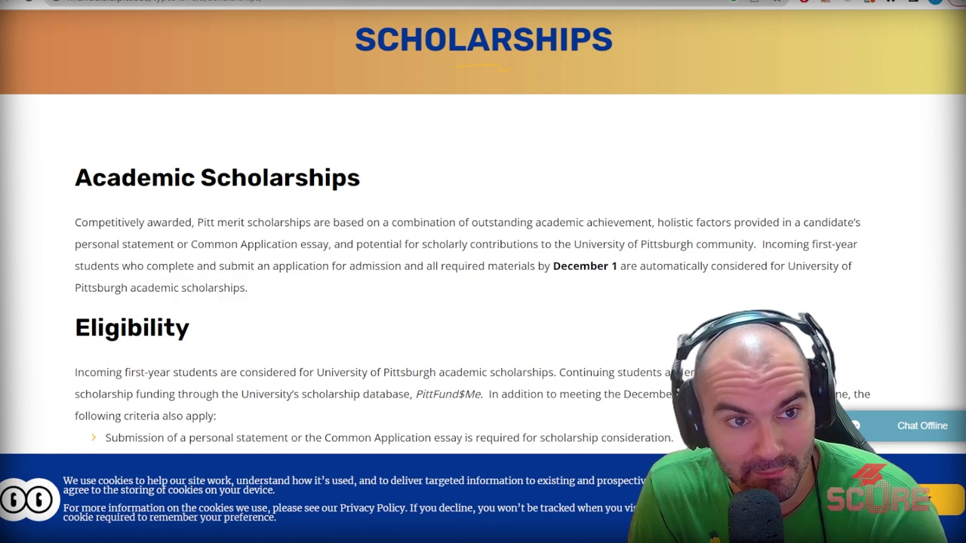
pyautogui.hotkey('ctrl', 'Tab')
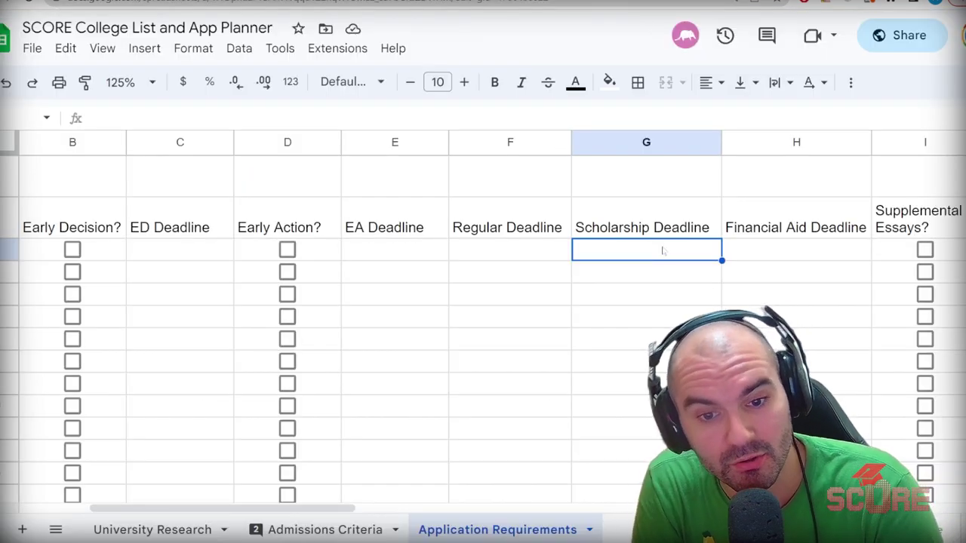
pyautogui.write('December 1st')
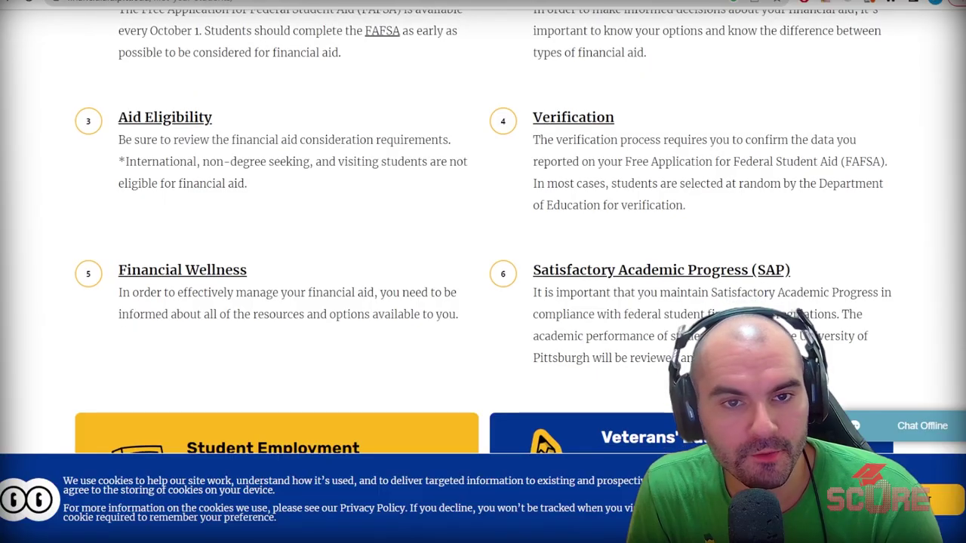
# - Read the Complete FAFSA guidance on Pitt's Financial Aid page and enter December 1st as the university's Financial Aid Deadline
pyautogui.scroll(3, 359, 260)
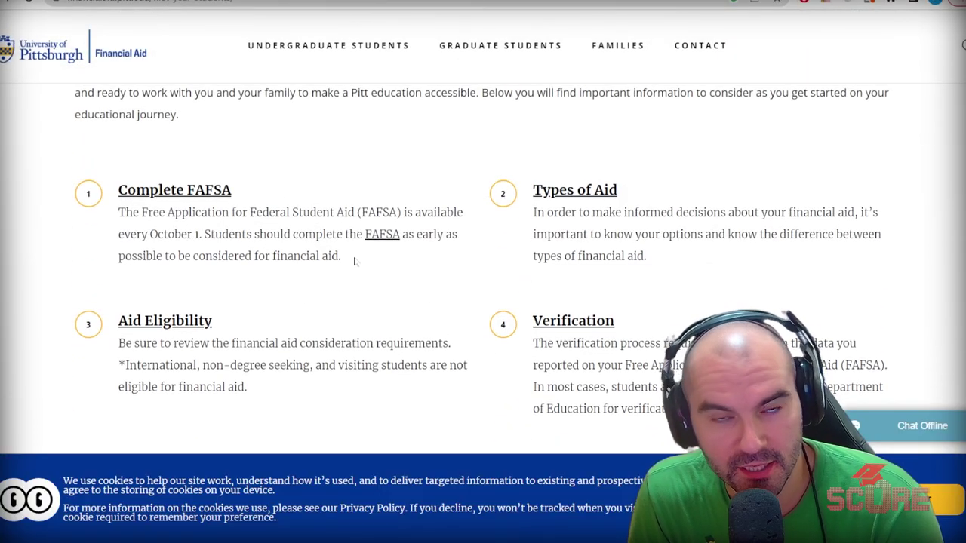
pyautogui.moveTo(119, 212); pyautogui.dragTo(401, 212)
pyautogui.moveTo(292, 234); pyautogui.dragTo(345, 264)
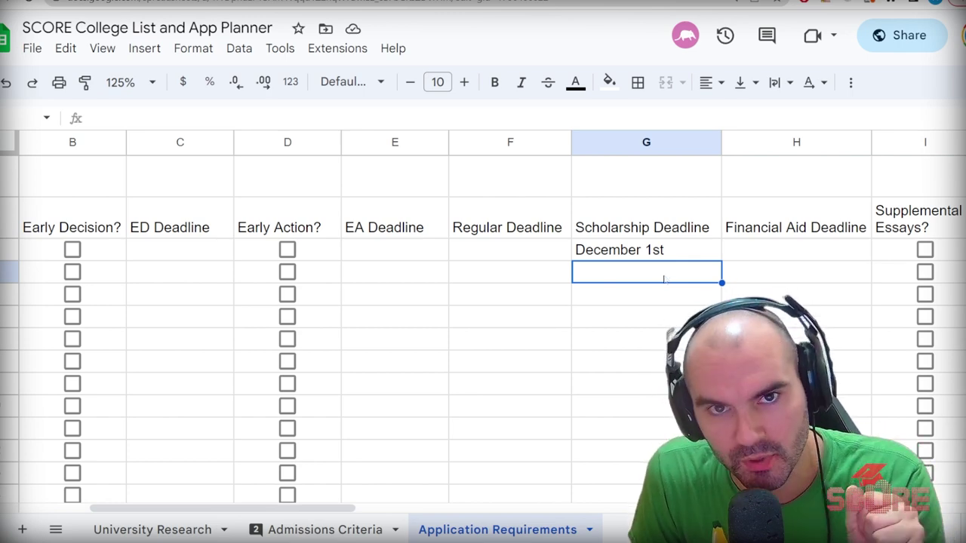
pyautogui.moveTo(800, 2)
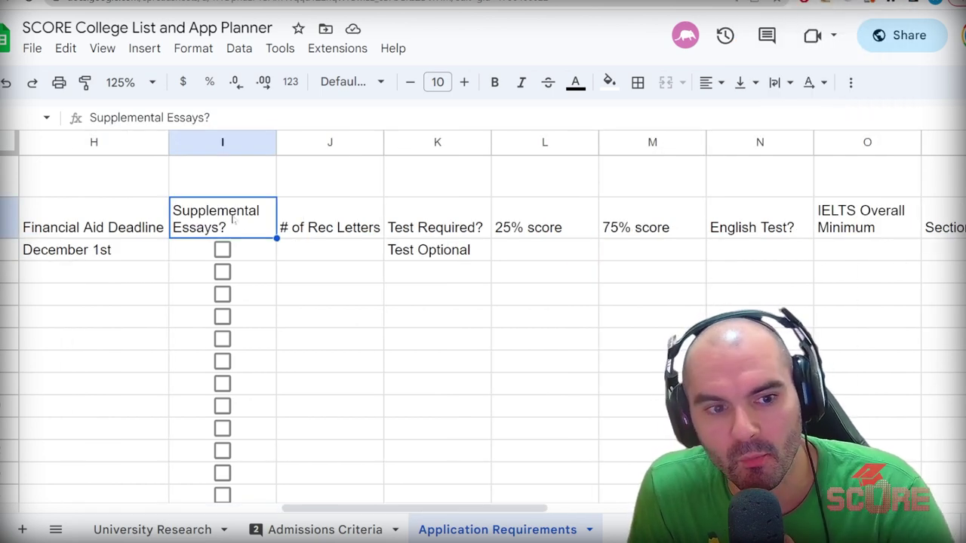
# - Switch to the Common App dashboard to look up the supplemental essay and recommendation letter requirements
pyautogui.hotkey('shift', 'Right')
pyautogui.click(346, 255)
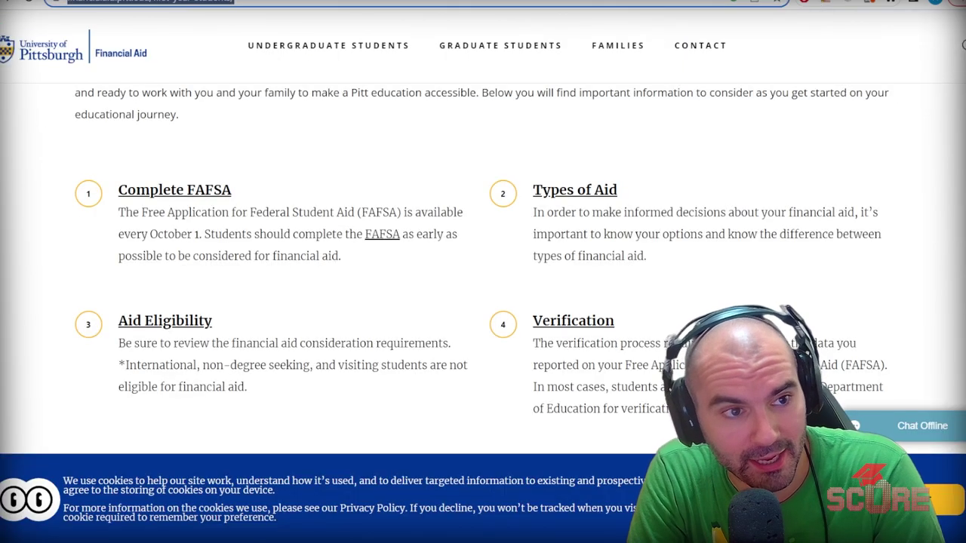
pyautogui.write('comm')
pyautogui.press('Return')
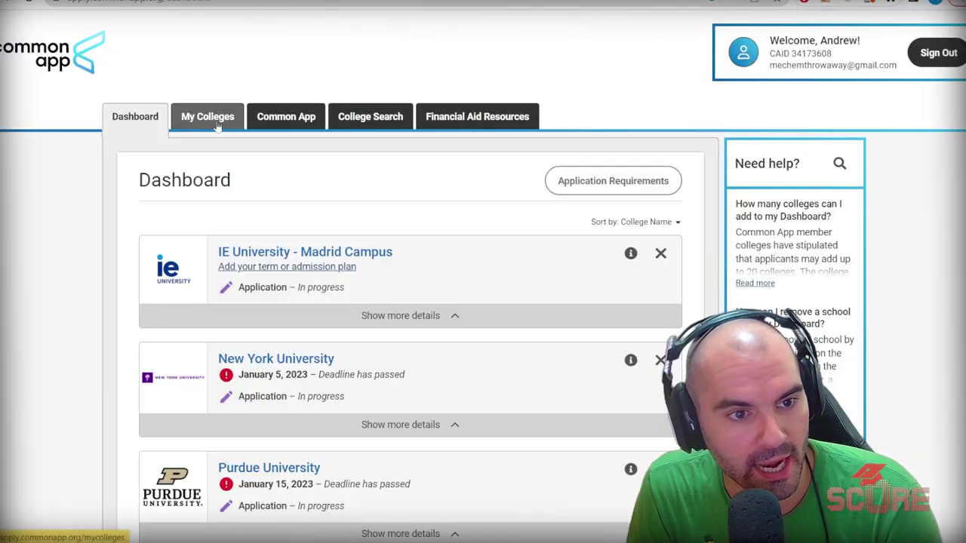
# - Search the Common App colleges for "pittsburgh" and add the University of Pittsburgh to My Colleges
pyautogui.click(224, 123)
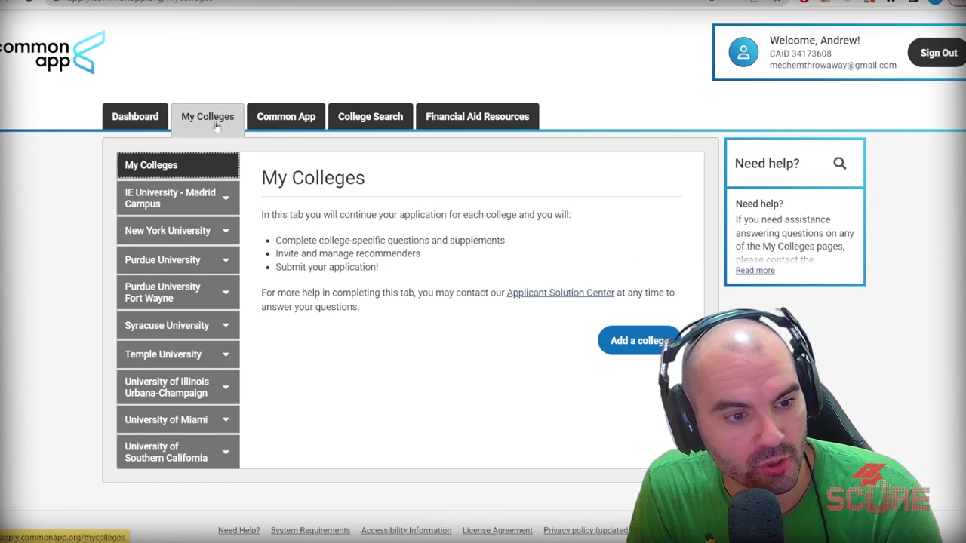
pyautogui.click(619, 340)
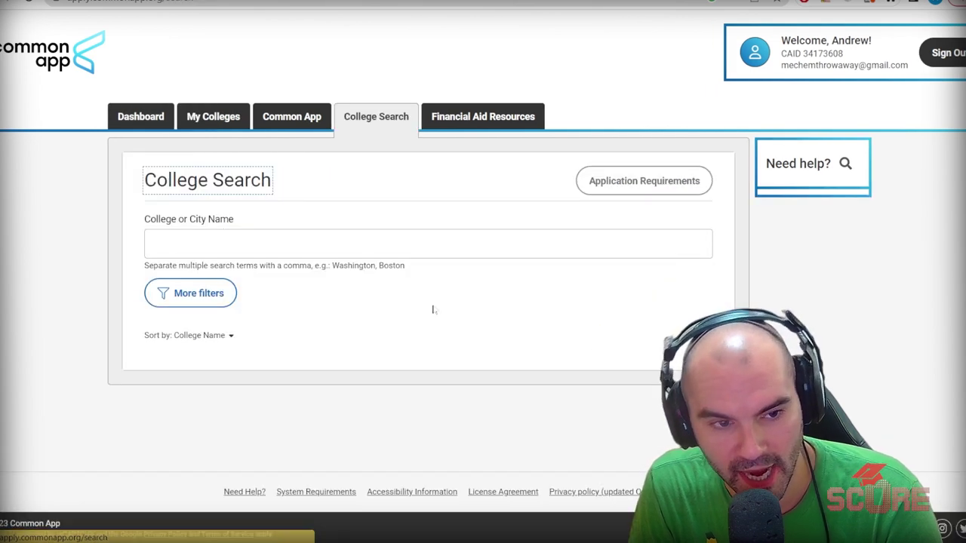
pyautogui.click(427, 244)
pyautogui.write('[pt')
pyautogui.press('BackSpace')
pyautogui.press('BackSpace')
pyautogui.press('BackSpace')
pyautogui.write('pittsburgh')
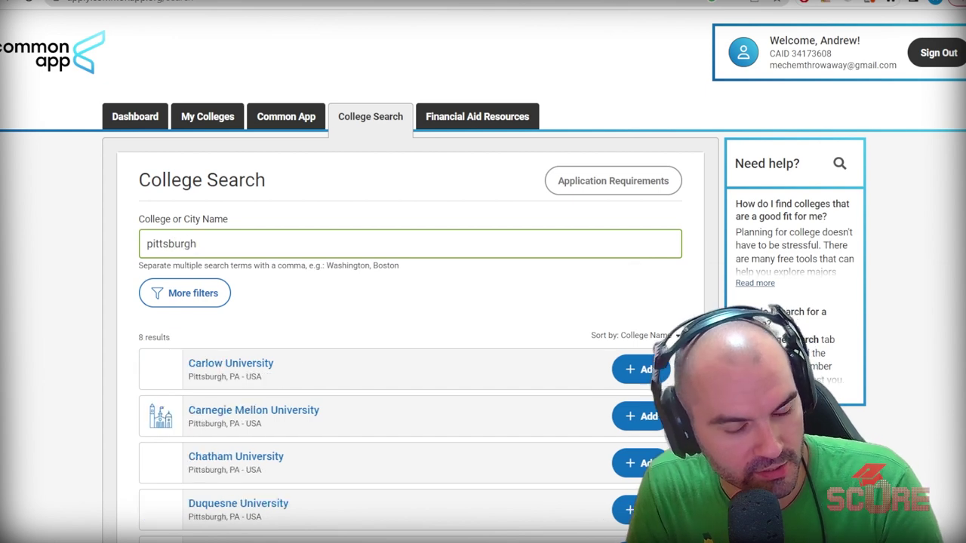
pyautogui.scroll(-2, 333, 275)
# - Open the University of Pittsburgh's college information in My Colleges and examine its writing and recommendation requirements
pyautogui.click(205, 119)
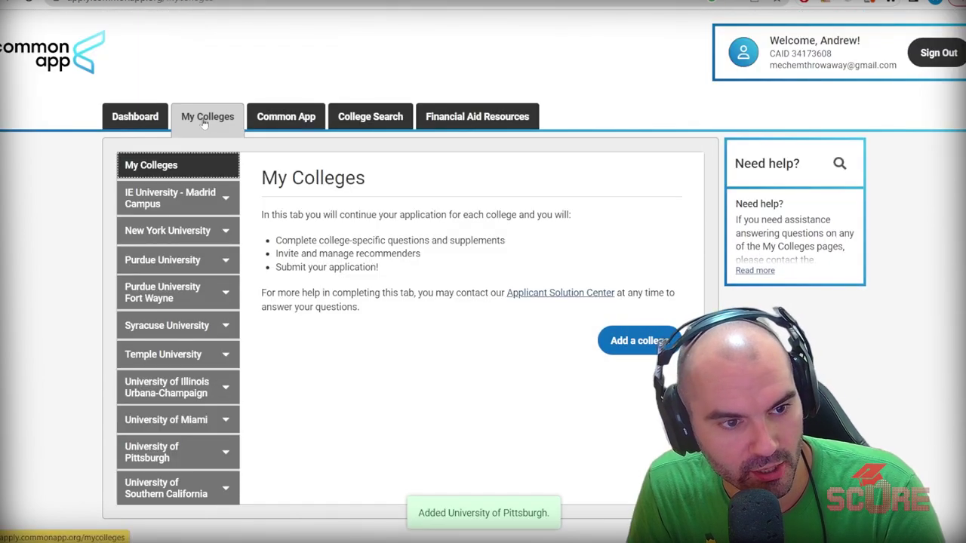
pyautogui.click(154, 453)
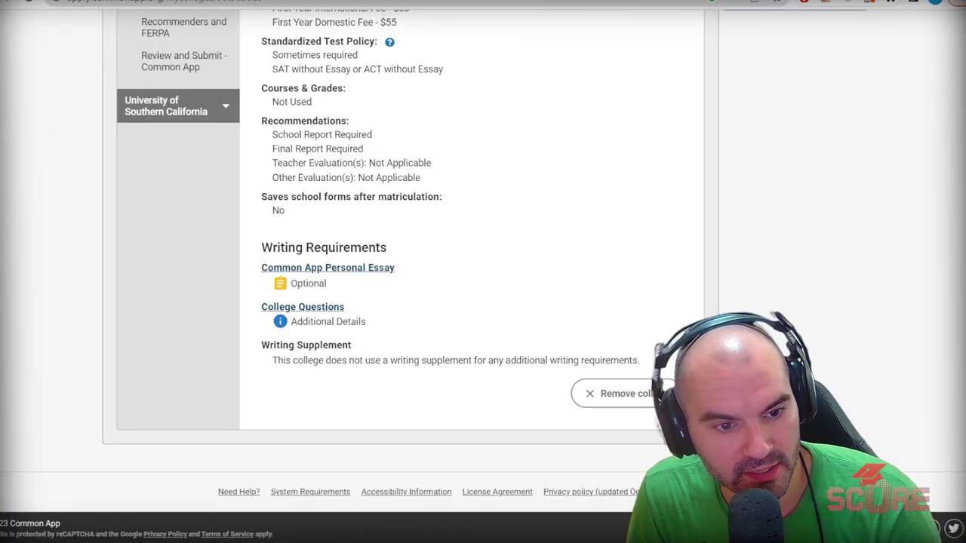
pyautogui.scroll(1, 235, 162)
pyautogui.moveTo(270, 228); pyautogui.dragTo(436, 255)
pyautogui.click(463, 257)
pyautogui.scroll(1, 479, 265)
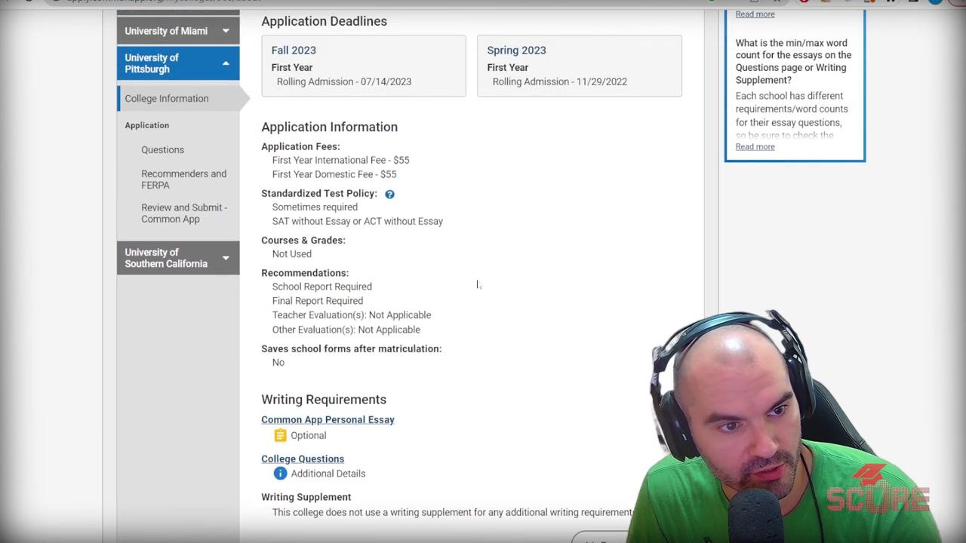
# - Return to the Application Requirements sheet in Google Sheets and enter 0 as the University of Pittsburgh's number of recommendation letters
pyautogui.hotkey('ctrl', 'Tab')
pyautogui.write('0-')
pyautogui.press('BackSpace')
pyautogui.press('Return')
pyautogui.press('Up')
pyautogui.press('Right')
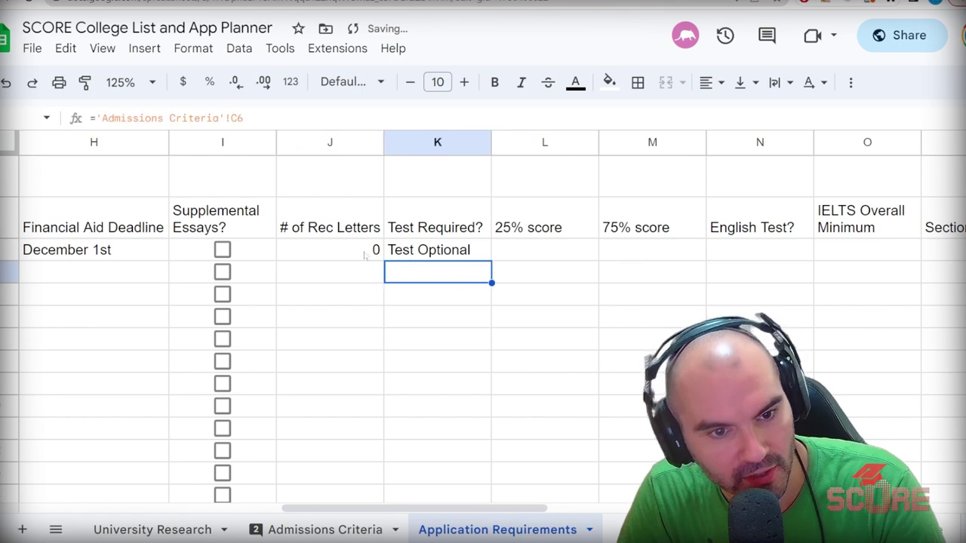
# - Check the University of Pittsburgh's test policy on the Admissions Criteria sheet and return to Application Requirements
pyautogui.press('Right')
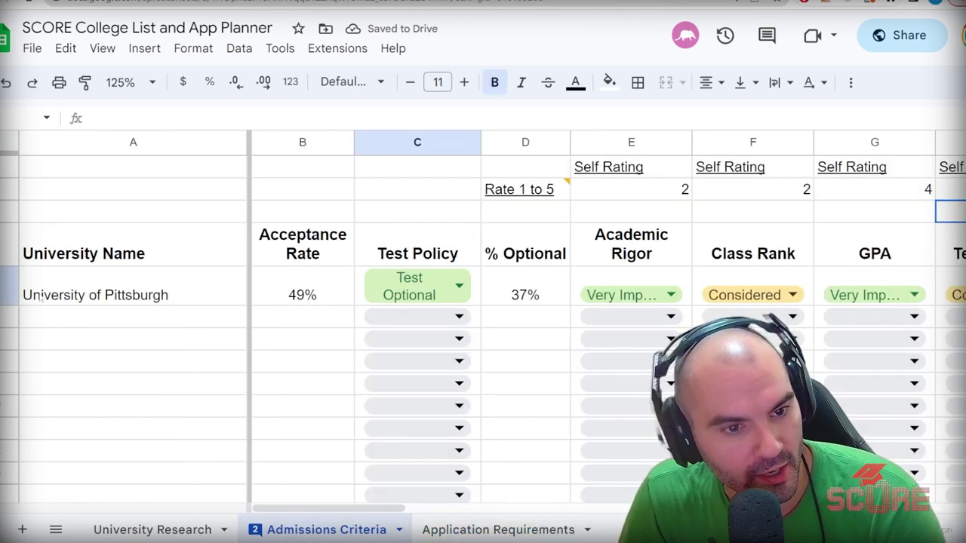
pyautogui.click(324, 530)
pyautogui.click(499, 530)
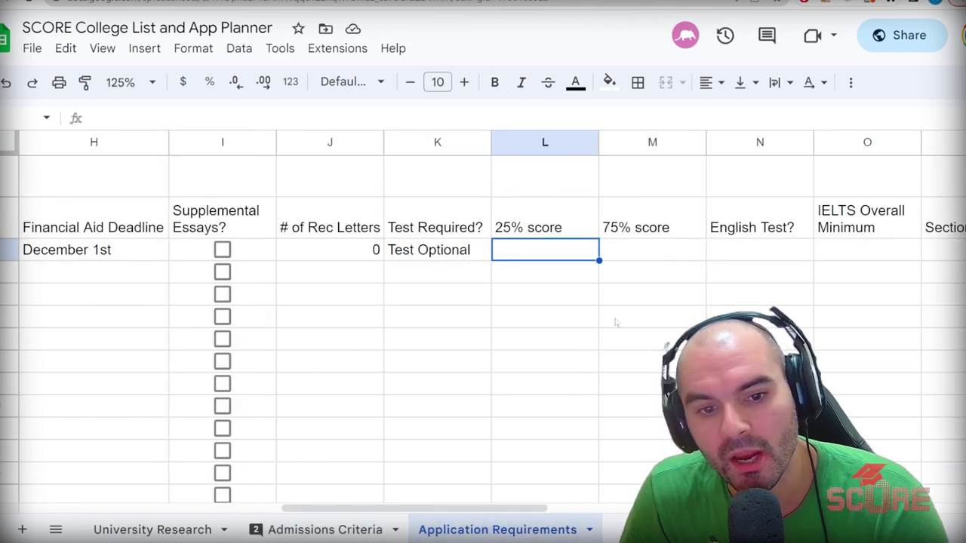
# - Enter 1260 as the student's own score in the My Numbers row for both the 25% score and 75% score columns
pyautogui.click(519, 231)
pyautogui.hotkey('shift', 'Right')
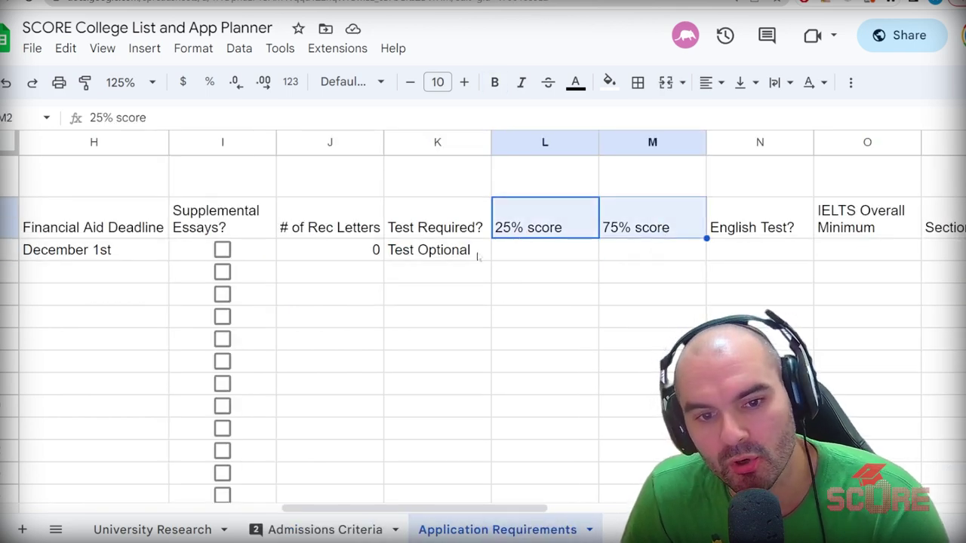
pyautogui.click(532, 165)
pyautogui.press('Right')
pyautogui.click(532, 164)
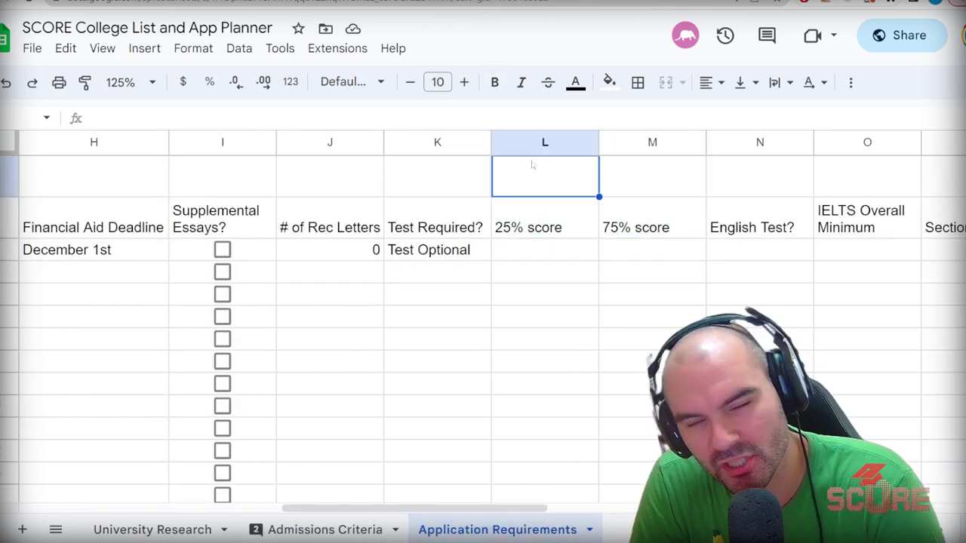
pyautogui.write('1260')
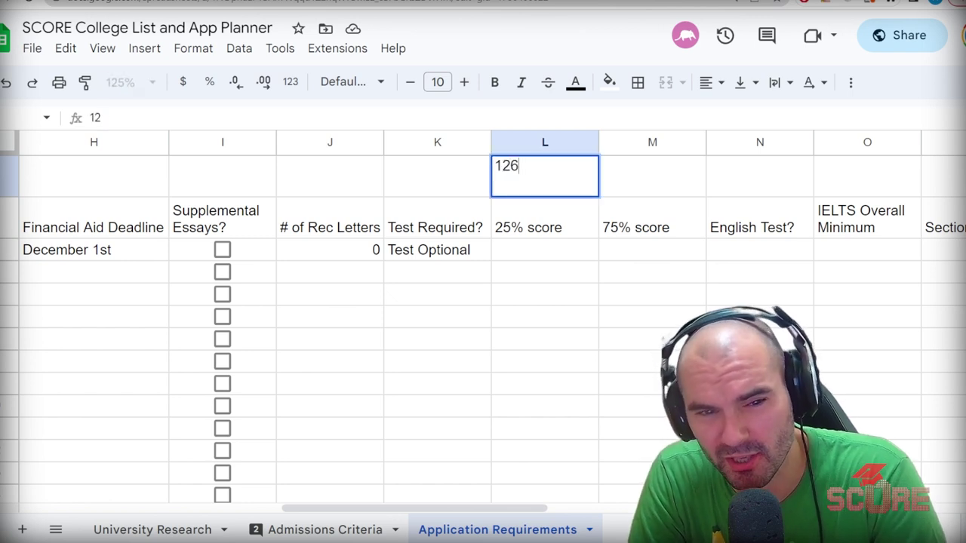
pyautogui.press('Tab')
pyautogui.write('1260')
pyautogui.press('Return')
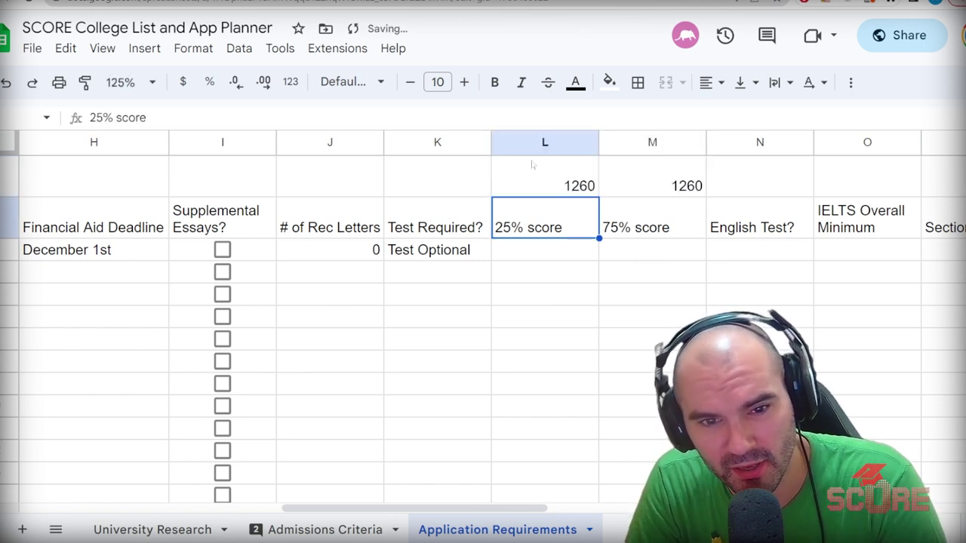
# - Check the 25th percentile SAT scores in the Pittsburgh Common Data Set and enter 1280 as the university's 25% score
pyautogui.press('Down')
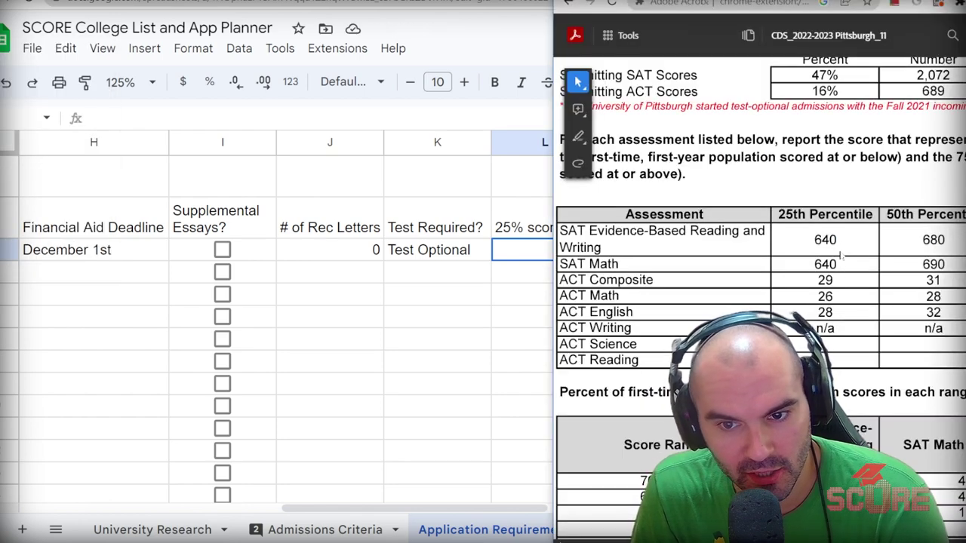
pyautogui.click(440, 277)
pyautogui.click(565, 259)
pyautogui.write('1')
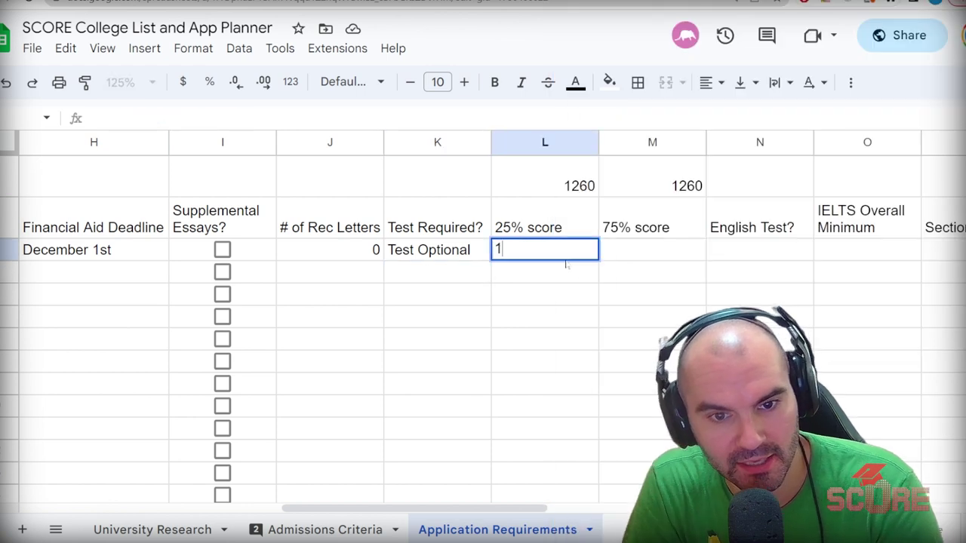
pyautogui.write('280')
pyautogui.press('Return')
# - Check the 75th percentile SAT scores in the Pittsburgh Common Data Set and enter 1470 as the university's 75% score
pyautogui.hotkey('alt', 'Tab')
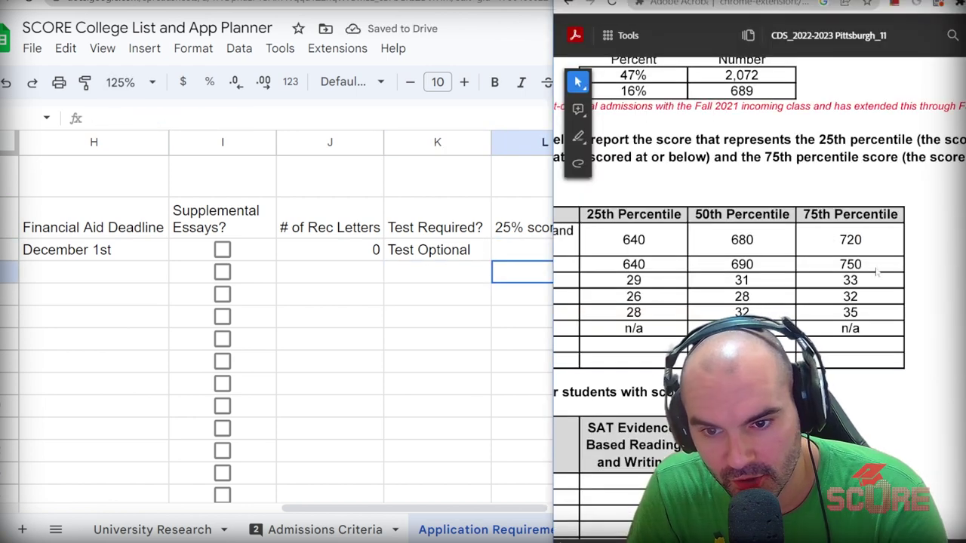
pyautogui.click(479, 276)
pyautogui.click(555, 251)
pyautogui.click(679, 256)
pyautogui.write('1470')
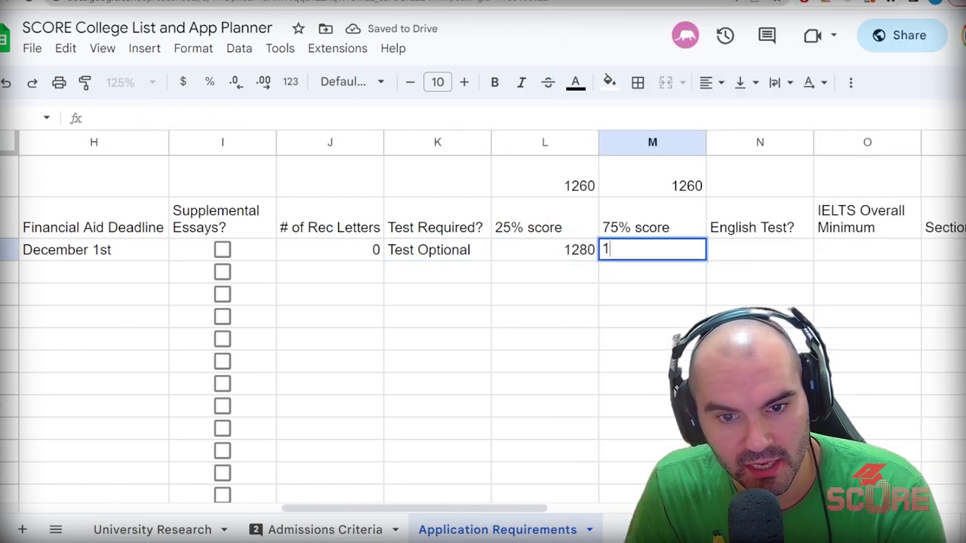
pyautogui.press('Return')
pyautogui.click(572, 192)
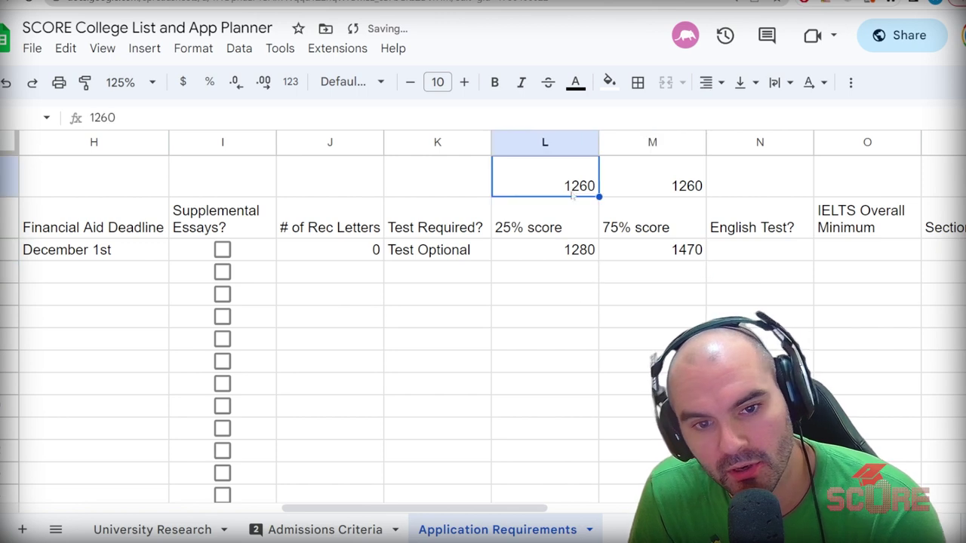
pyautogui.click(572, 258)
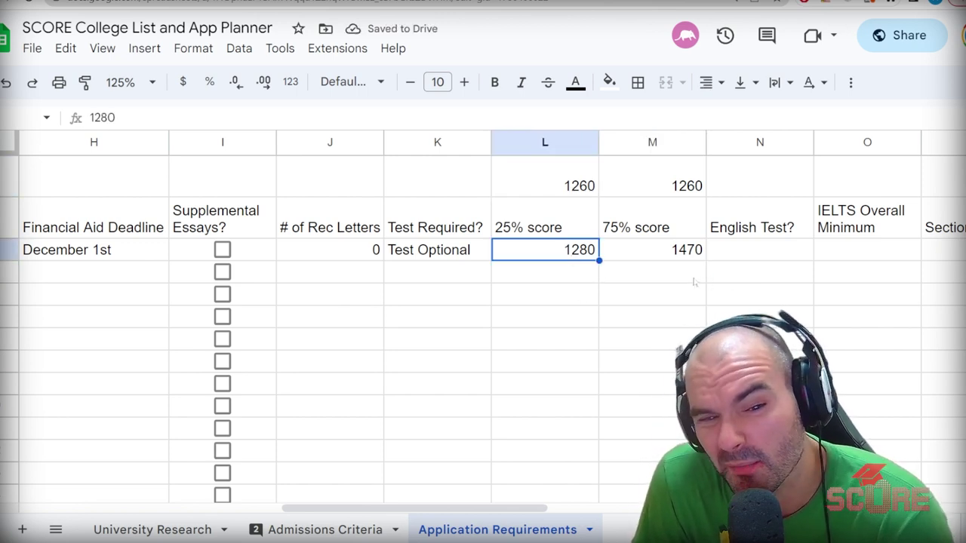
pyautogui.click(624, 295)
pyautogui.click(464, 258)
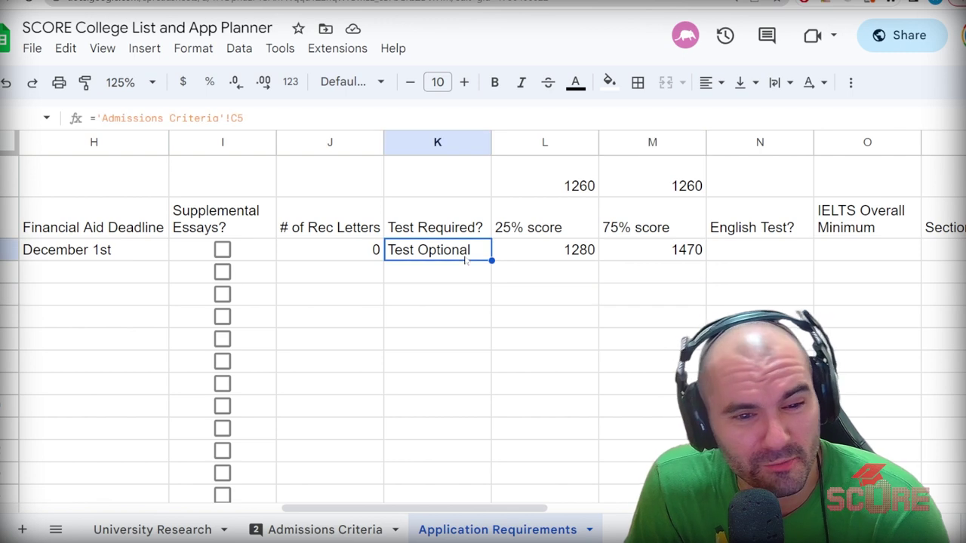
# - Search Google for "university of pittsburgh english proficiency" in a new browser tab to find the English test requirements
pyautogui.hscroll(3, 621, 292)
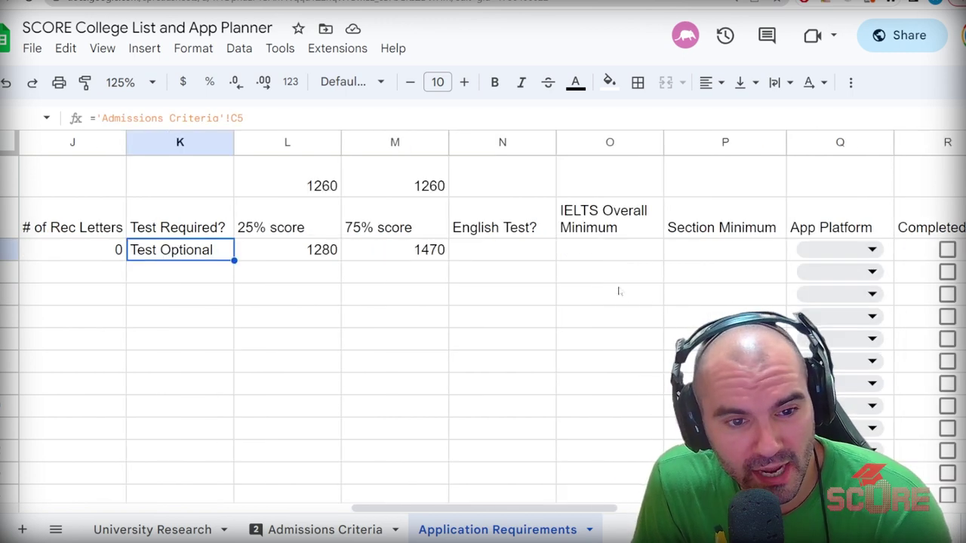
pyautogui.click(465, 251)
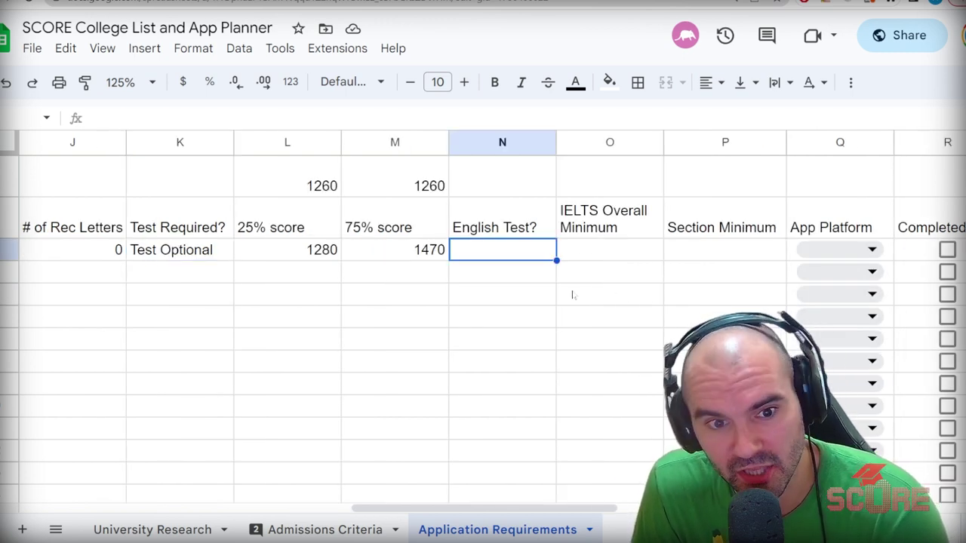
pyautogui.hotkey('ctrl', 't')
pyautogui.write('university of pittsburgh english proficiency')
pyautogui.press('Return')
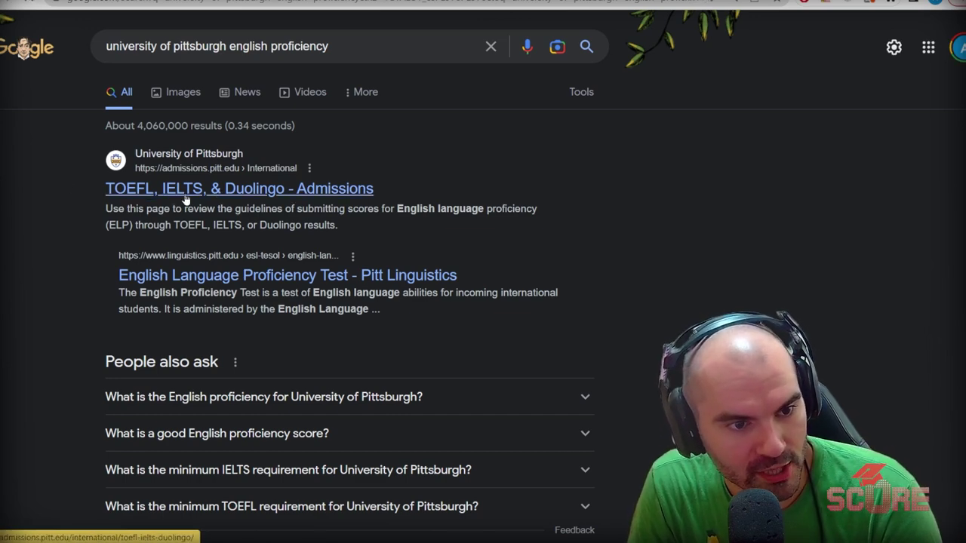
# - Open the University of Pittsburgh's TOEFL, IELTS & Duolingo admissions page and read the IELTS overall and subscore requirements
pyautogui.click(205, 193)
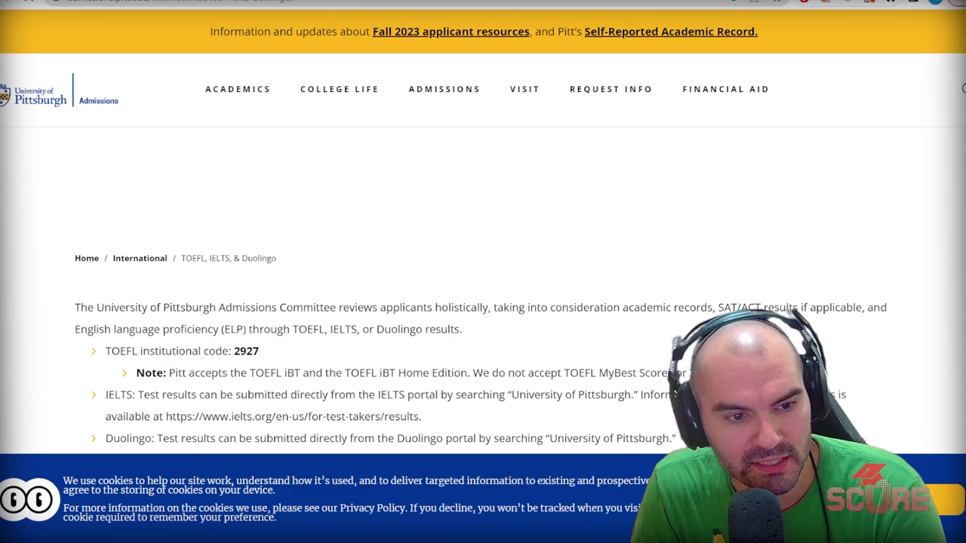
pyautogui.scroll(-10, 483, 264)
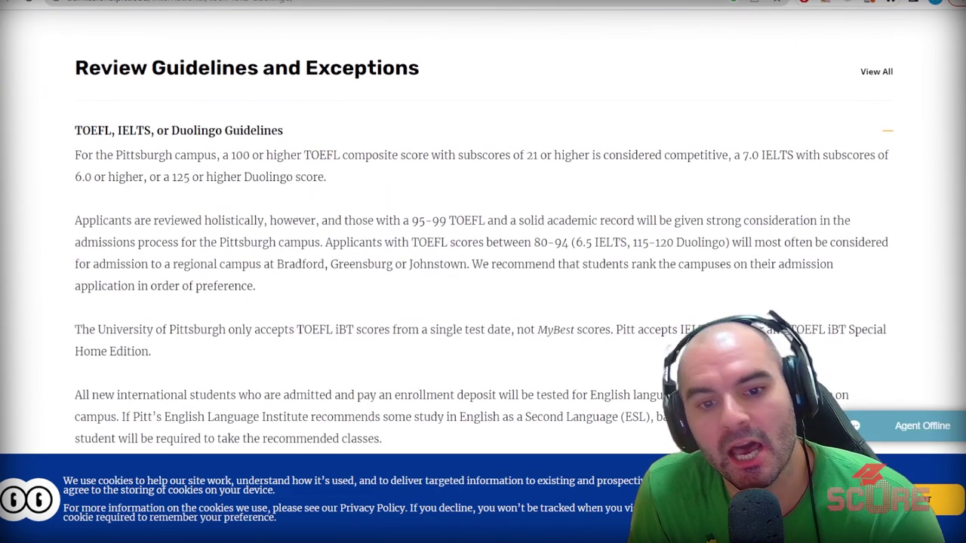
pyautogui.moveTo(742, 142); pyautogui.dragTo(138, 164)
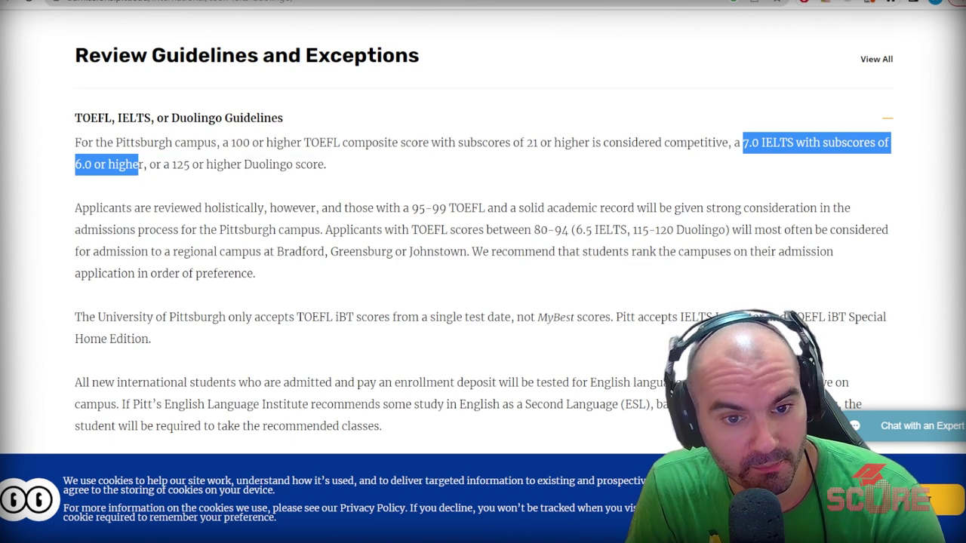
# - Enter Pittsburgh's IELTS minimums as 7.0 overall and 6.0 per section, with 8 and 6.5 in the My Numbers row
pyautogui.hotkey('alt', 'Tab')
pyautogui.click(594, 256)
pyautogui.write('7.0')
pyautogui.press('Tab')
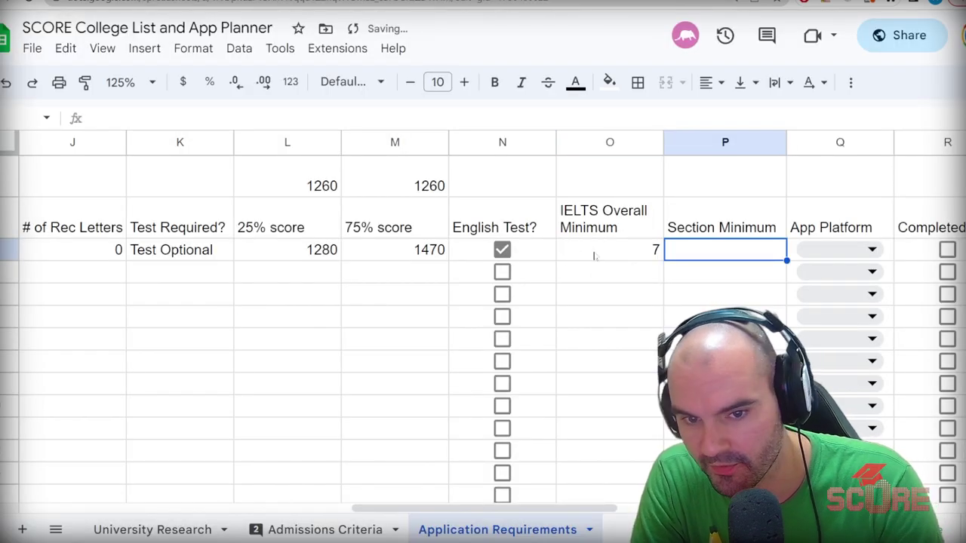
pyautogui.write('6.0')
pyautogui.press('Return')
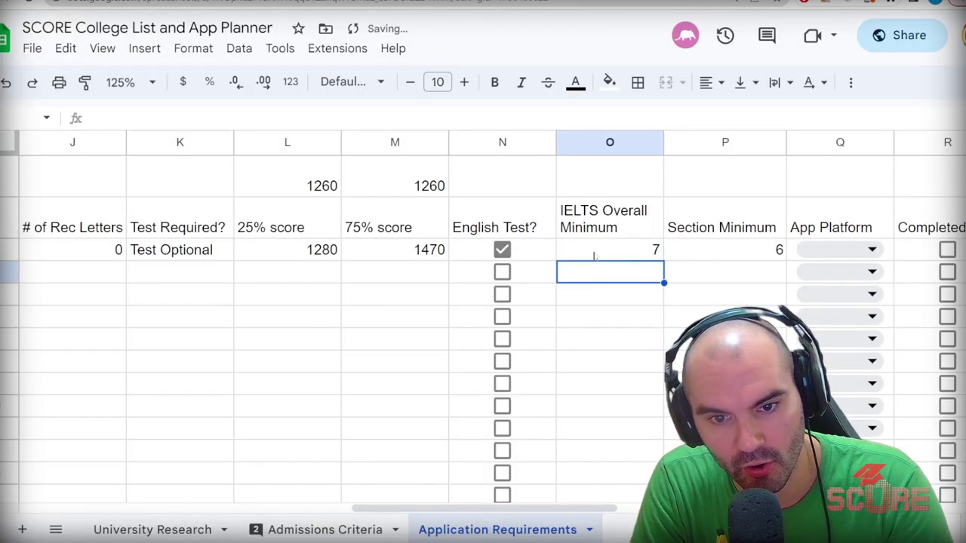
pyautogui.click(723, 256)
pyautogui.hscroll(1, 723, 256)
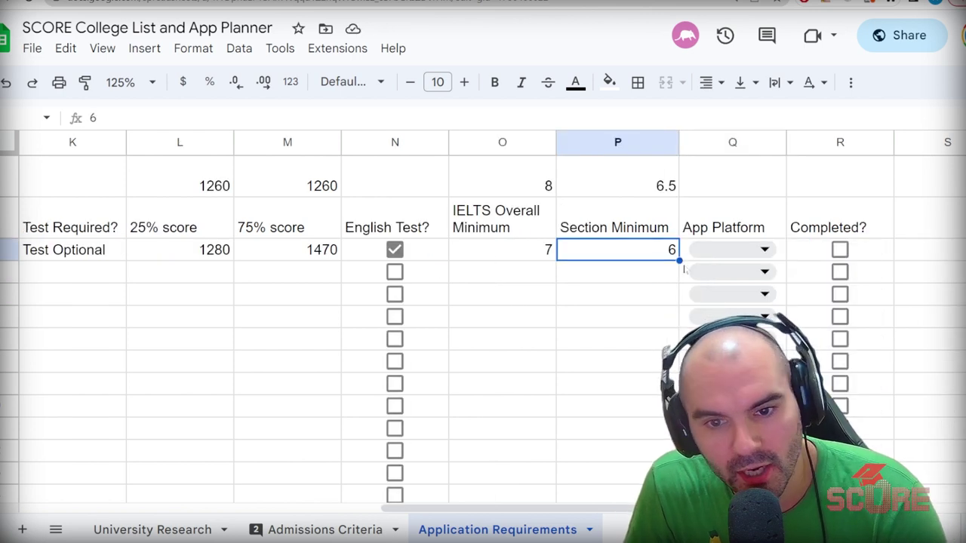
# - Choose Common App as the University of Pittsburgh's application platform and mark its row as completed
pyautogui.click(728, 254)
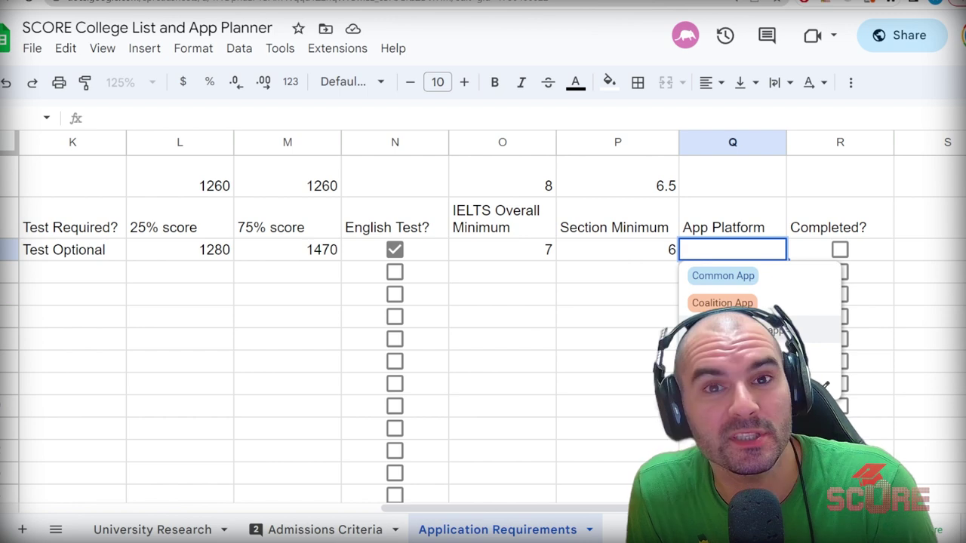
pyautogui.click(754, 277)
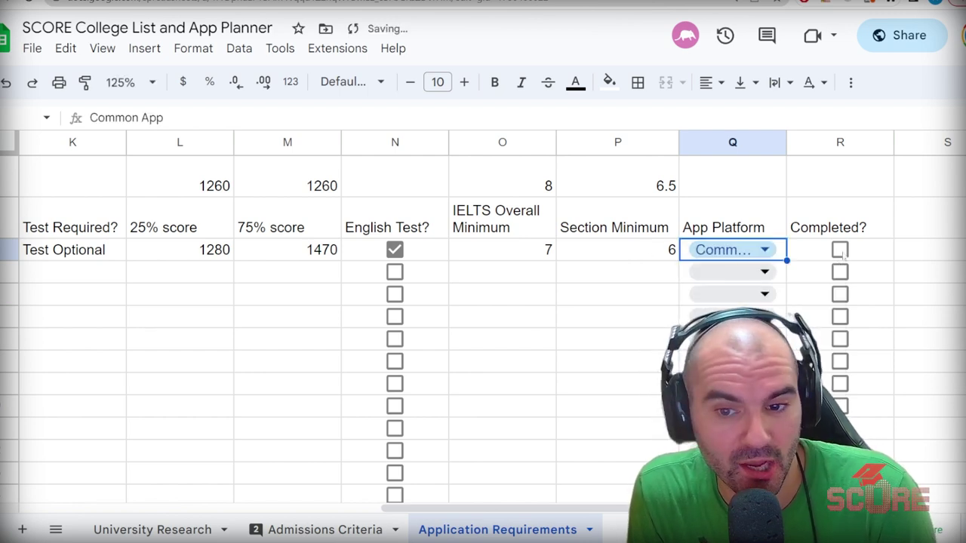
pyautogui.click(877, 252)
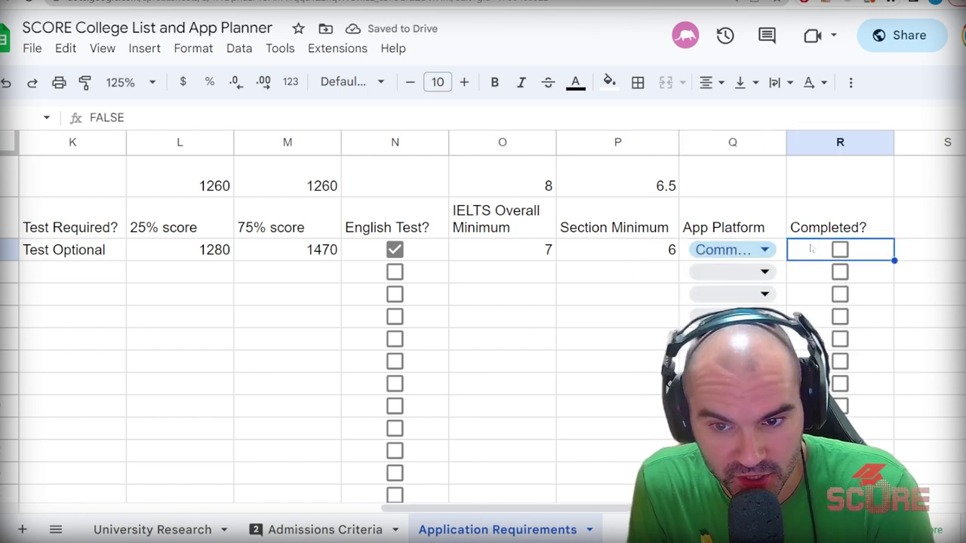
pyautogui.click(841, 251)
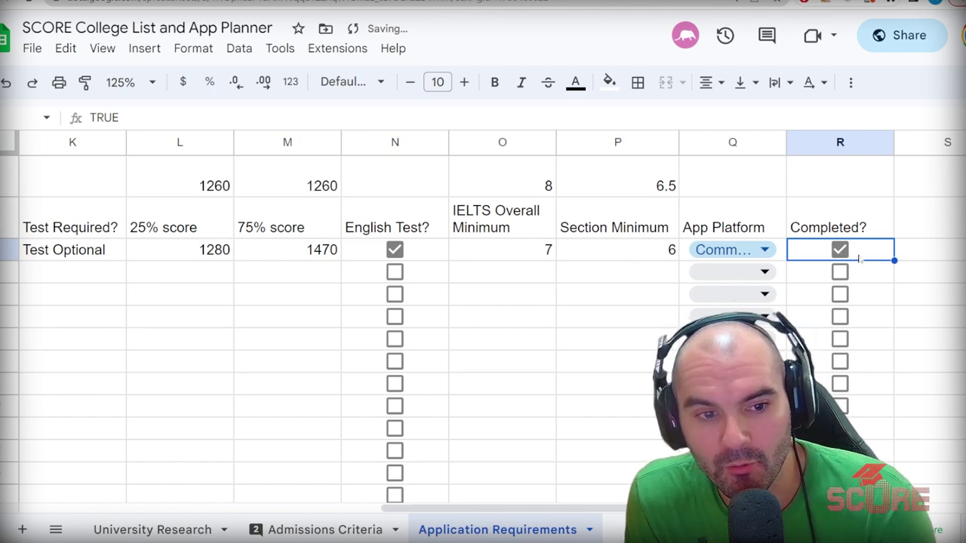
# - Add Carnegie Mellon University as a new university name below the University of Pittsburgh
pyautogui.hscroll(-5, 851, 263)
pyautogui.hscroll(-5, 852, 263)
pyautogui.click(151, 274)
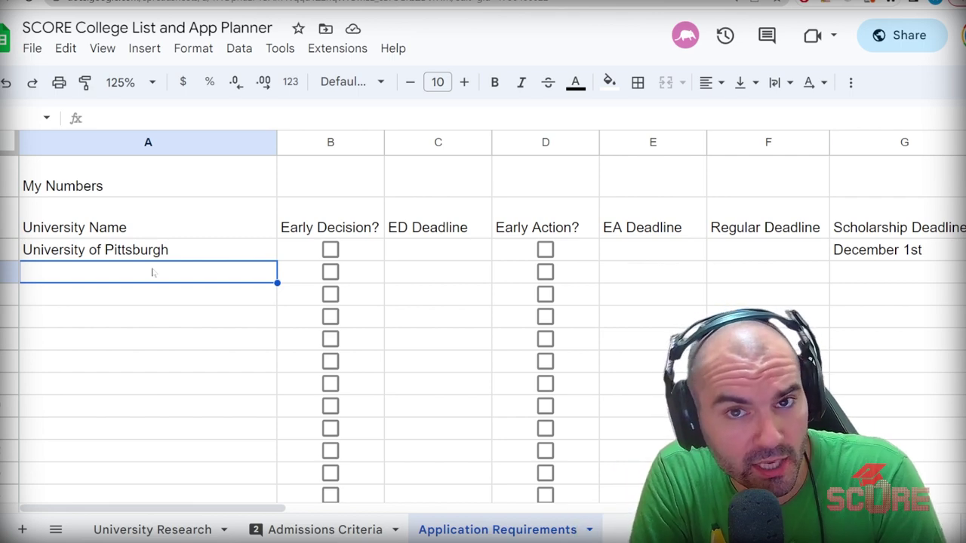
pyautogui.write('Carnegie M')
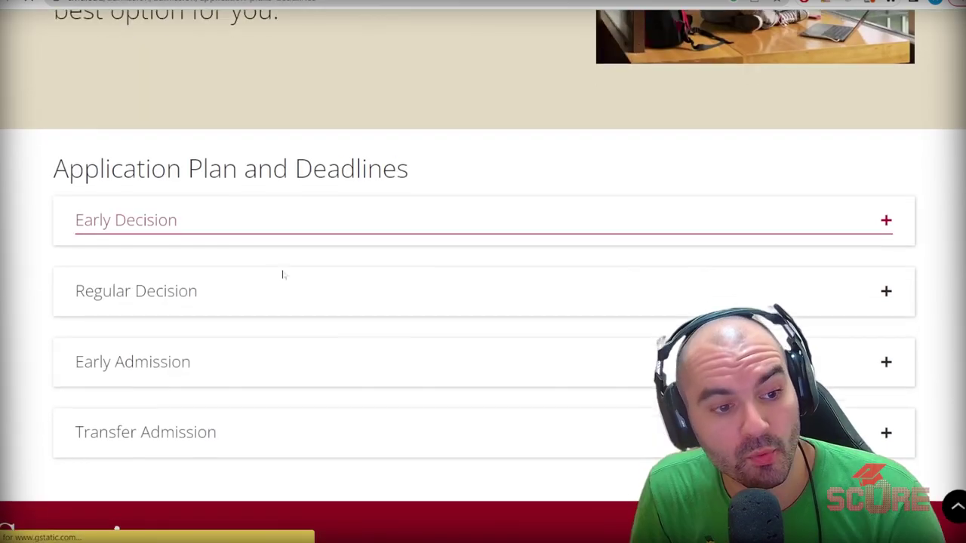
# - Expand Early Decision on Carnegie Mellon's Application Plans and Deadlines page and read the Early Decision 1 and 2 deadlines
pyautogui.scroll(-1, 282, 275)
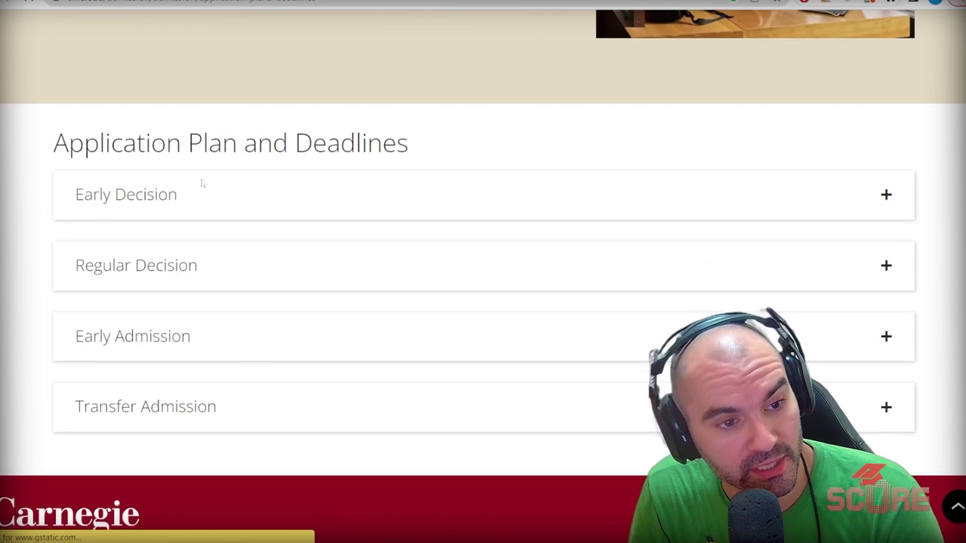
pyautogui.scroll(-3, 249, 302)
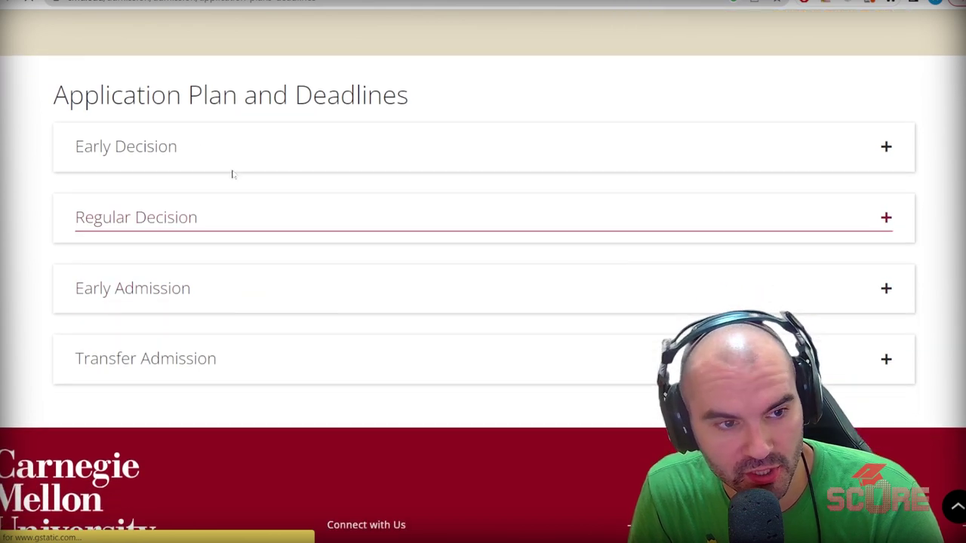
pyautogui.click(231, 151)
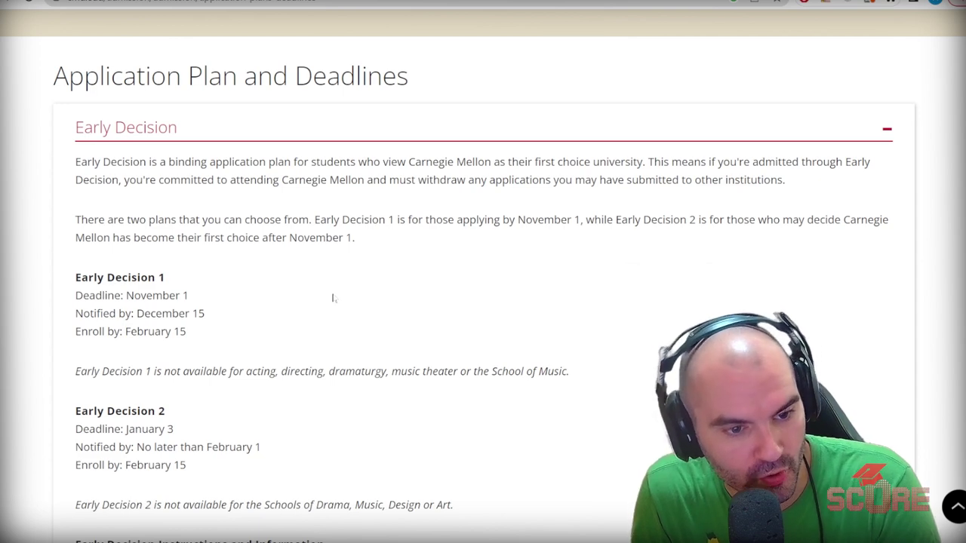
pyautogui.scroll(-2, 329, 287)
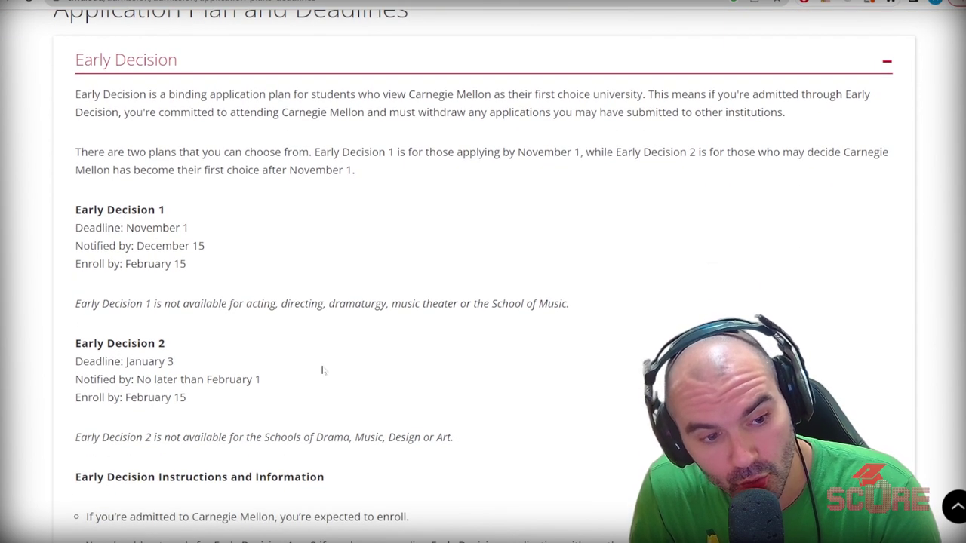
pyautogui.moveTo(75, 347); pyautogui.dragTo(238, 397)
pyautogui.click(418, 370)
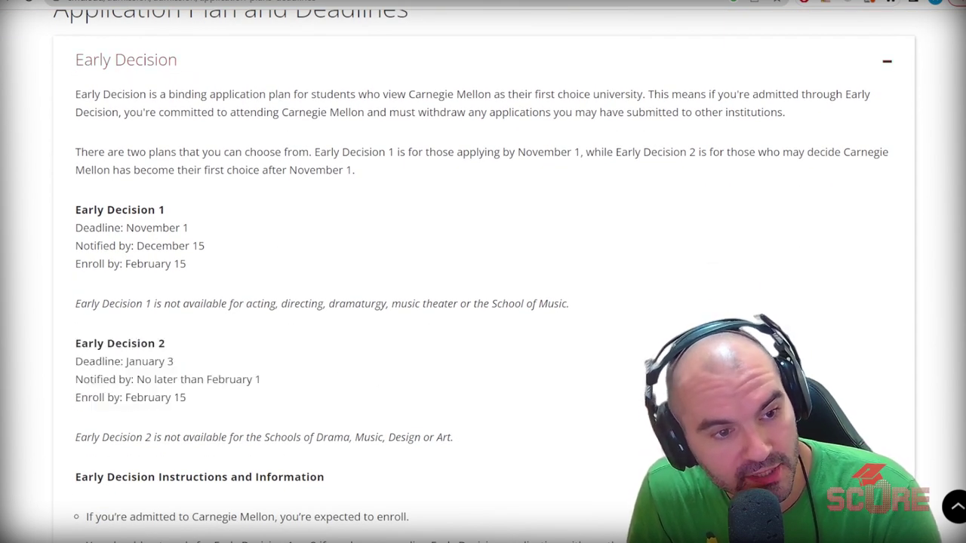
pyautogui.moveTo(70, 212); pyautogui.dragTo(235, 270)
pyautogui.click(385, 247)
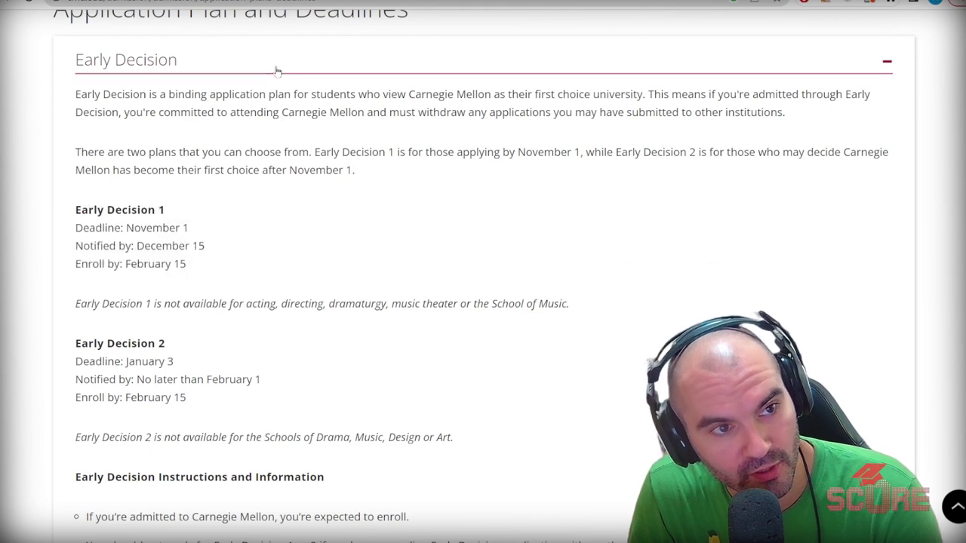
# - Enter November 1st as Carnegie Mellon's ED Deadline in the sheet and check its Early Decision box
pyautogui.hotkey('ctrl', 'shift', 'Tab')
pyautogui.press('Down')
pyautogui.write('No')
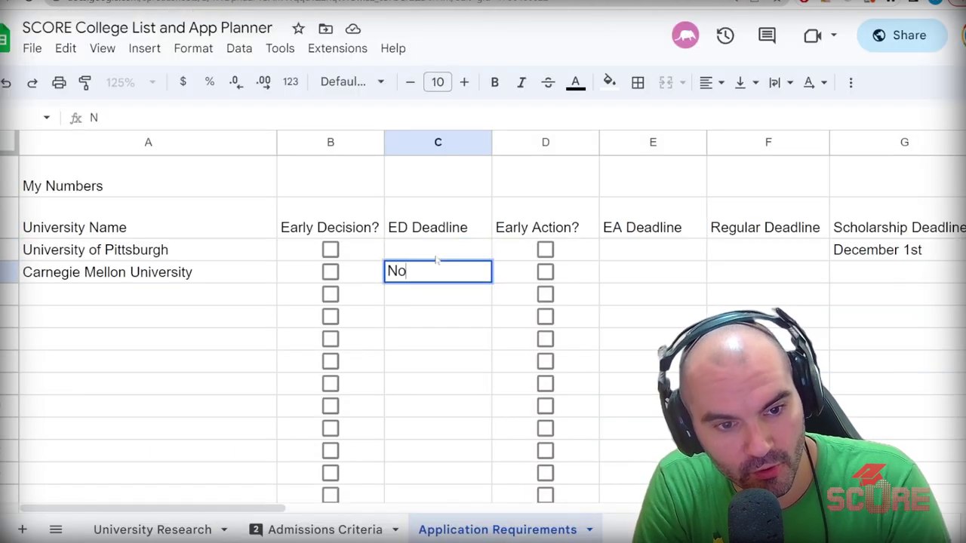
pyautogui.write('vember 1st')
pyautogui.press('Left')
pyautogui.click(330, 272)
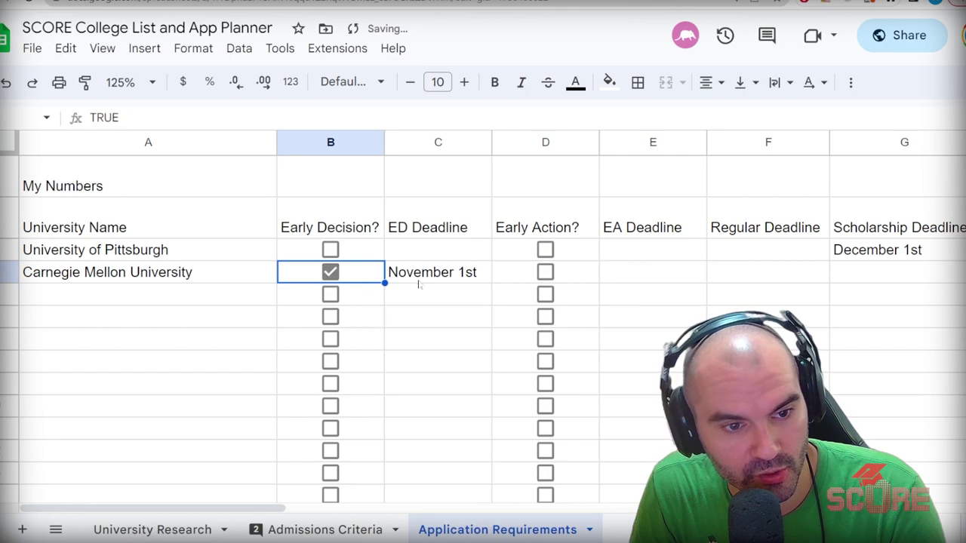
# - Examine the Early Admission section of Carnegie Mellon's deadlines page for who it applies to and whether it is an early action plan
pyautogui.click(423, 284)
pyautogui.press('Right')
pyautogui.press('Right')
pyautogui.hotkey('alt', 'Tab')
pyautogui.scroll(-6, 259, 327)
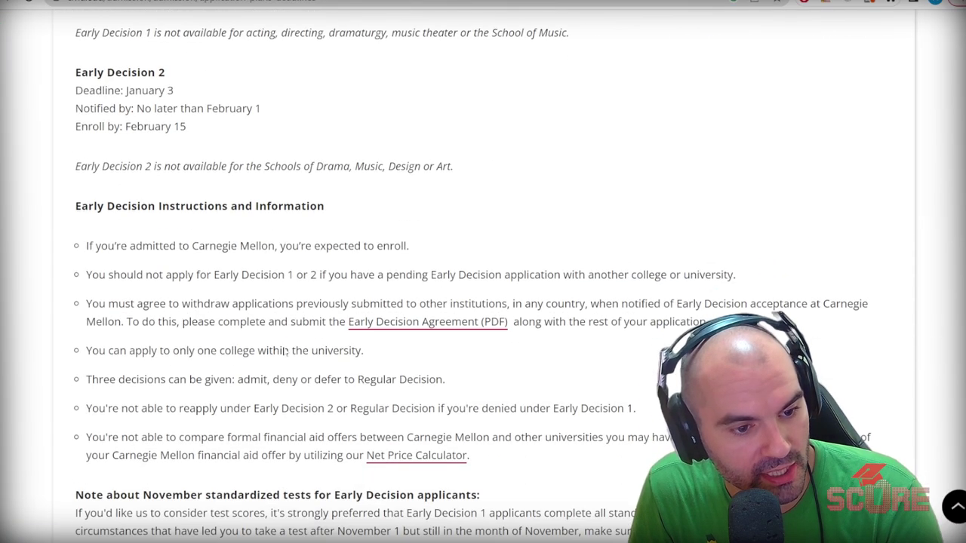
pyautogui.click(284, 351)
pyautogui.scroll(-3, 286, 351)
pyautogui.moveTo(511, 202); pyautogui.dragTo(579, 202)
pyautogui.click(526, 244)
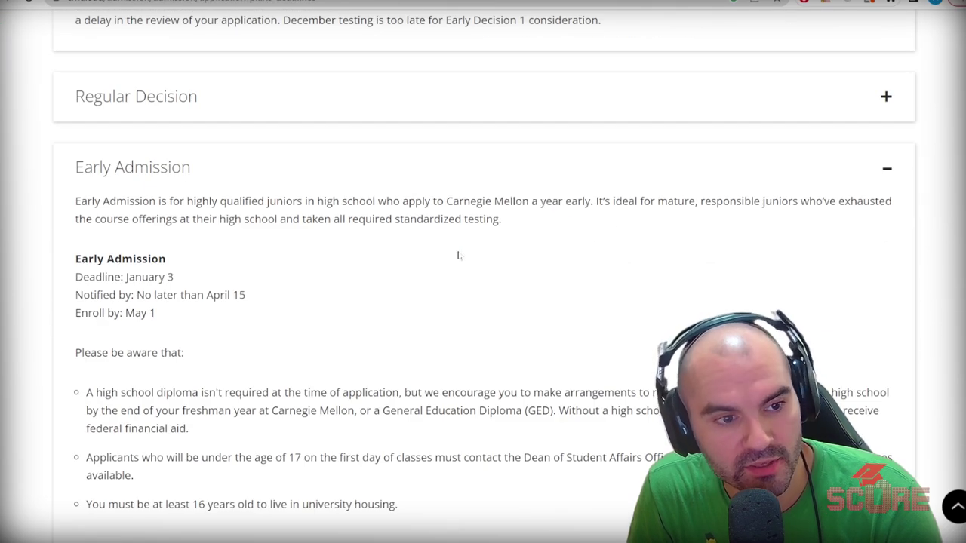
pyautogui.scroll(-1, 403, 291)
pyautogui.scroll(2, 402, 290)
pyautogui.moveTo(712, 271); pyautogui.dragTo(825, 279)
pyautogui.click(766, 328)
pyautogui.scroll(-2, 355, 369)
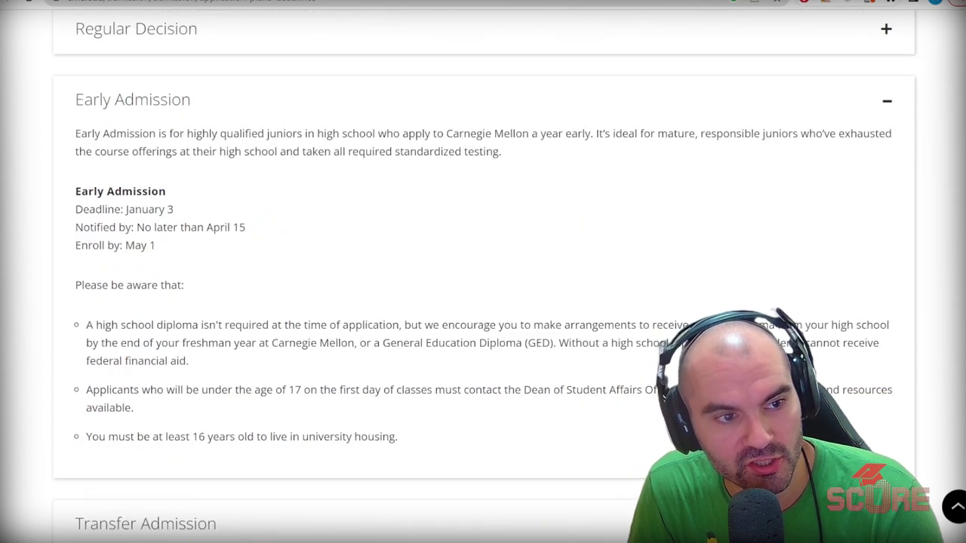
pyautogui.moveTo(93, 151); pyautogui.dragTo(499, 151)
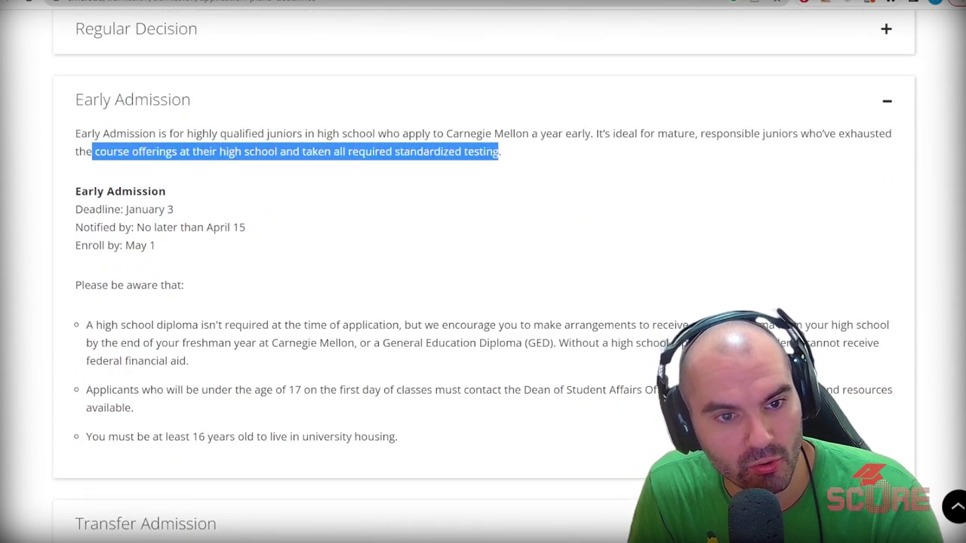
pyautogui.click(529, 225)
# - Check the Regular Decision section of Carnegie Mellon's page and enter January 3rd as its Regular Deadline in the sheet
pyautogui.scroll(3, 524, 226)
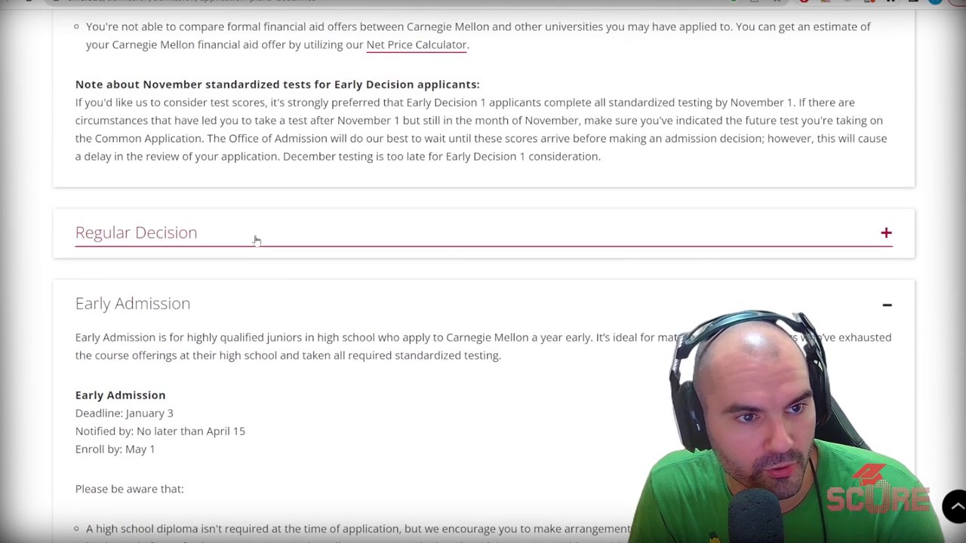
pyautogui.scroll(3, 281, 389)
pyautogui.scroll(-3, 264, 344)
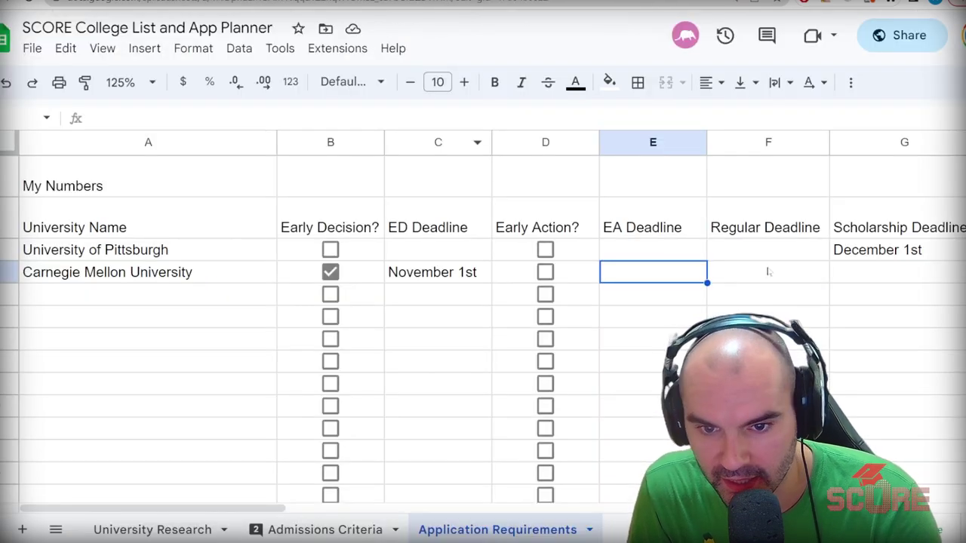
pyautogui.click(768, 272)
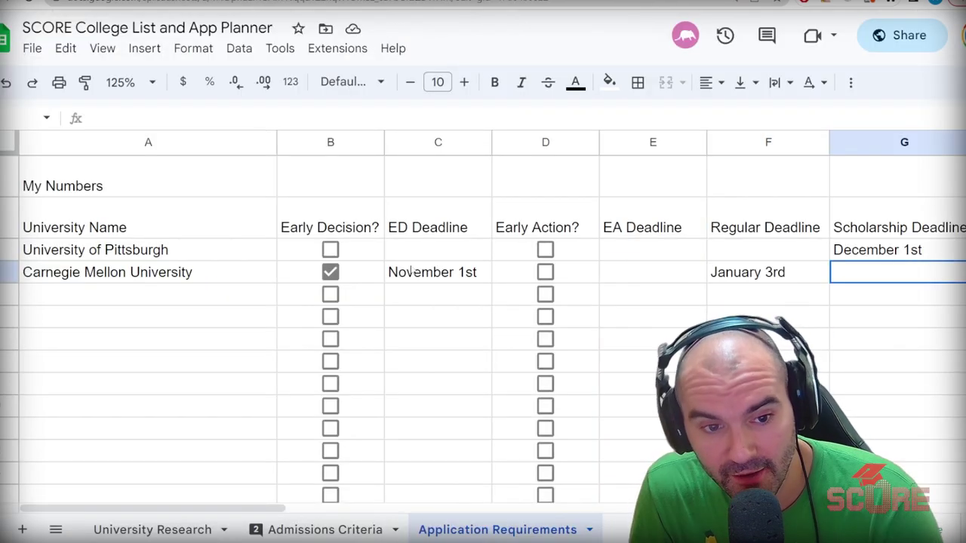
pyautogui.click(411, 272)
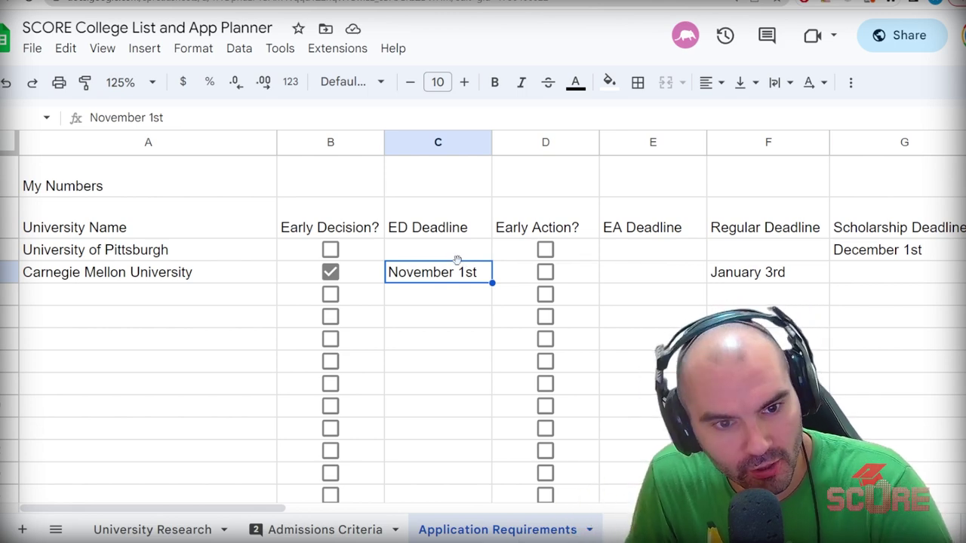
pyautogui.hscroll(10, 453, 273)
pyautogui.hscroll(-7, 453, 273)
pyautogui.click(527, 280)
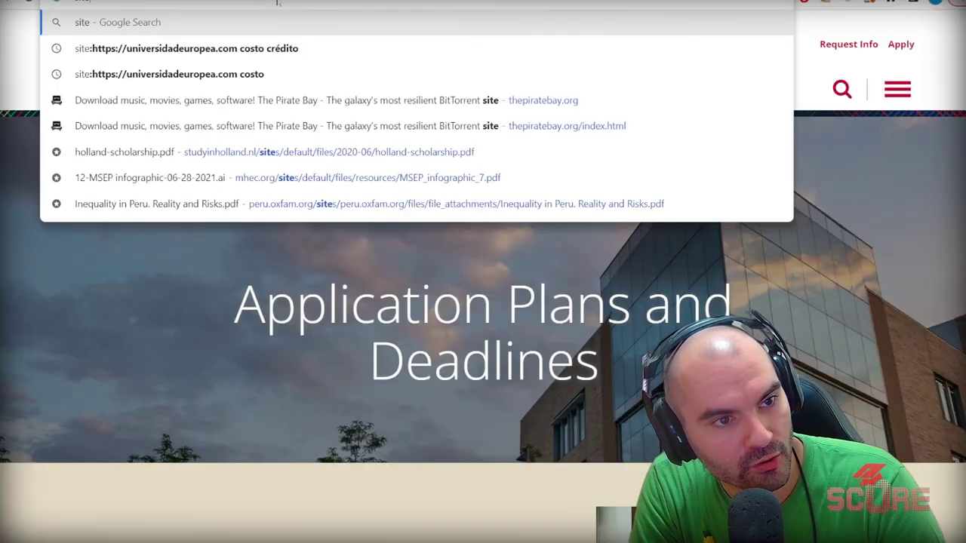
# - Search Google for "site:cmu.edu scholarship deadline" to look only within Carnegie Mellon's website
pyautogui.write(':cm')
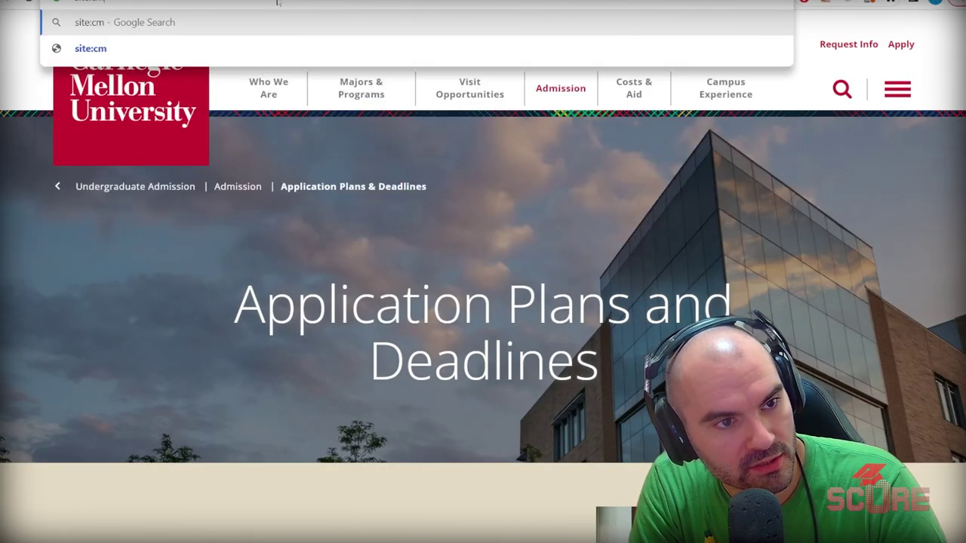
pyautogui.write('u.edu')
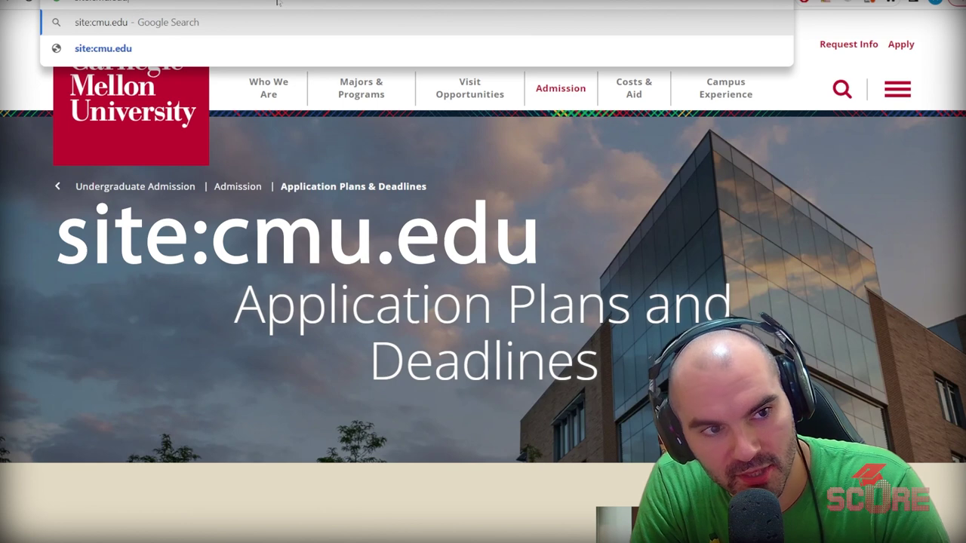
pyautogui.write(' scholarship deadline')
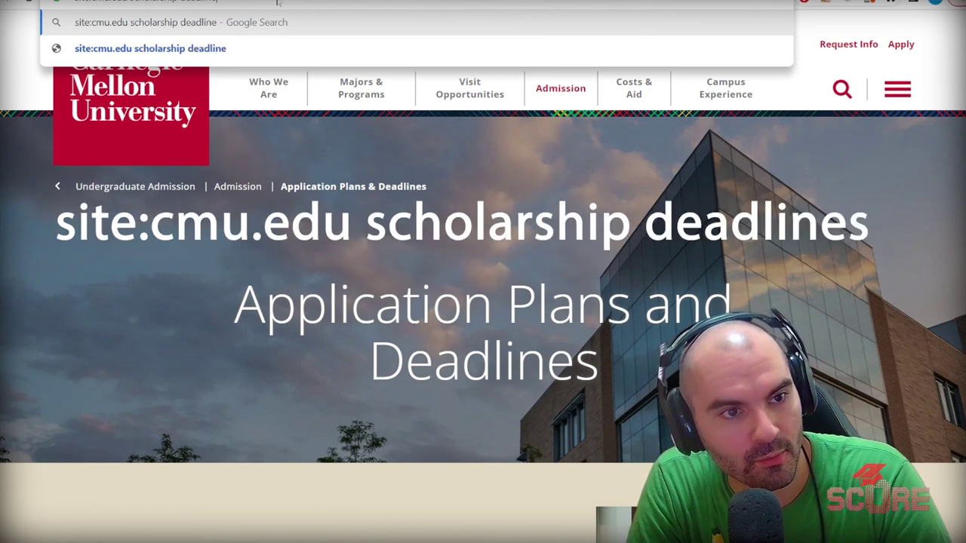
pyautogui.press('Return')
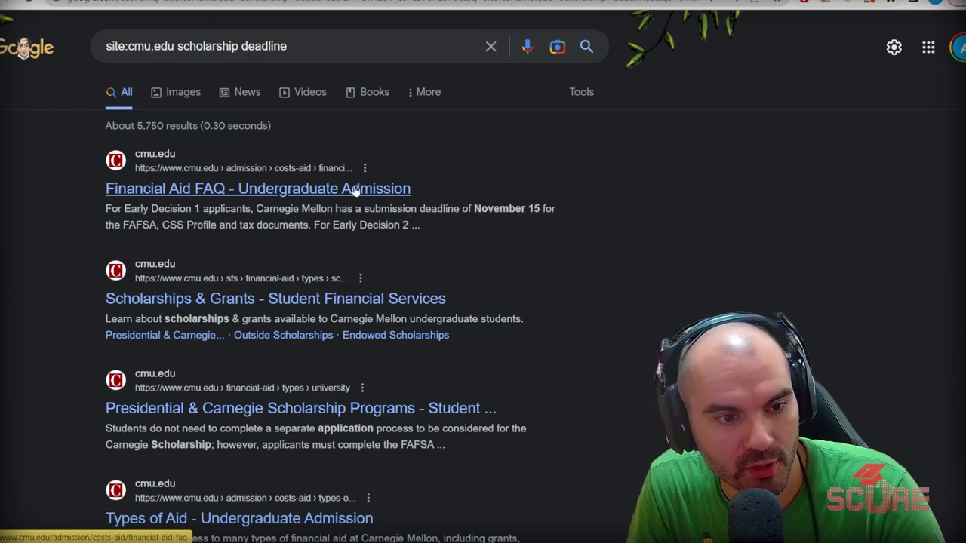
# - Open Carnegie Mellon's Financial Aid FAQ, read the aid submission deadlines, and compare them with the Early Decision column in the sheet
pyautogui.click(354, 189)
pyautogui.moveTo(122, 109); pyautogui.dragTo(225, 111)
pyautogui.click(292, 173)
pyautogui.moveTo(391, 189); pyautogui.dragTo(500, 198)
pyautogui.click(600, 200)
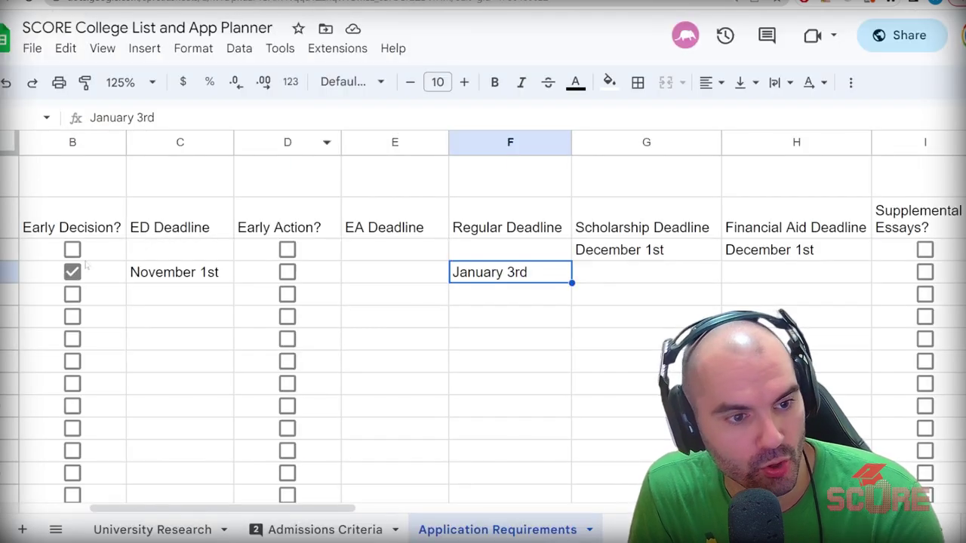
pyautogui.click(82, 227)
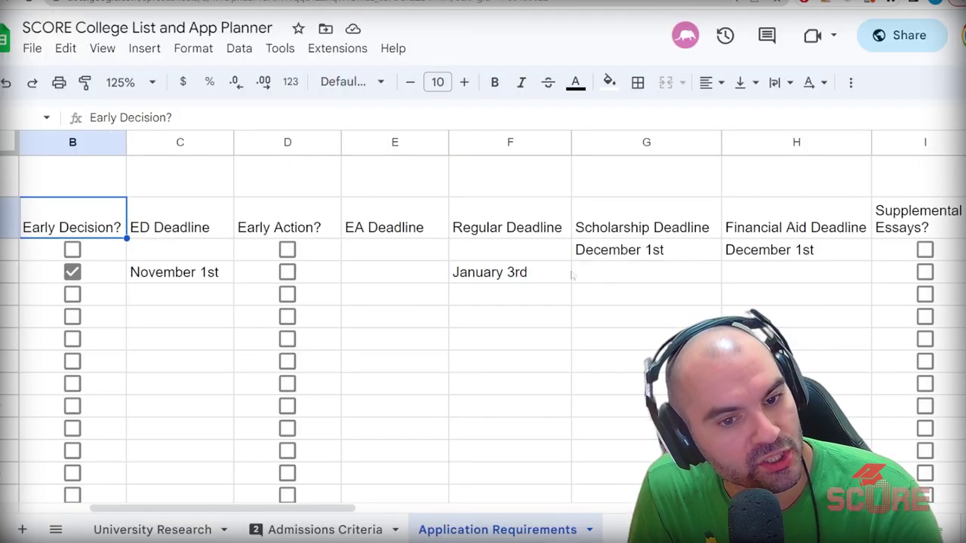
# - Enter November 15th as Carnegie Mellon's Financial Aid Deadline in the sheet
pyautogui.click(679, 273)
pyautogui.click(780, 276)
pyautogui.write('Nov')
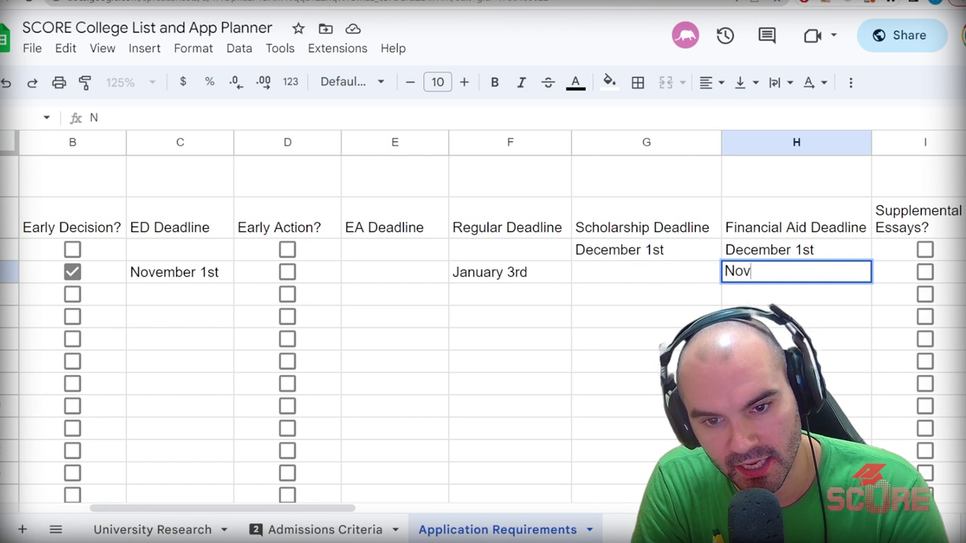
pyautogui.write('ember 15t')
pyautogui.press('BackSpace')
pyautogui.write('5th')
pyautogui.press('Return')
# - Change Carnegie Mellon's Financial Aid Deadline to February 15th to match its regular decision date
pyautogui.click(781, 276)
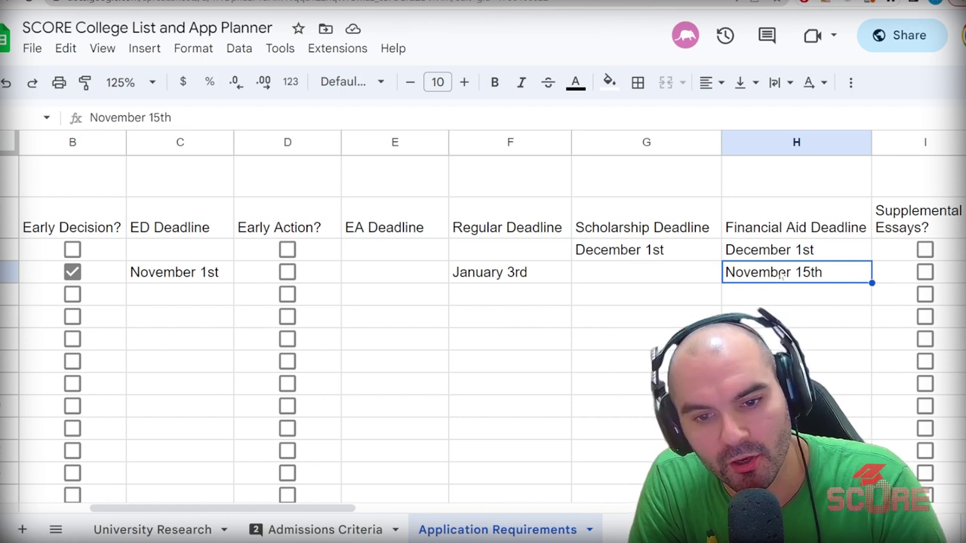
pyautogui.write('Febr')
pyautogui.write('uary')
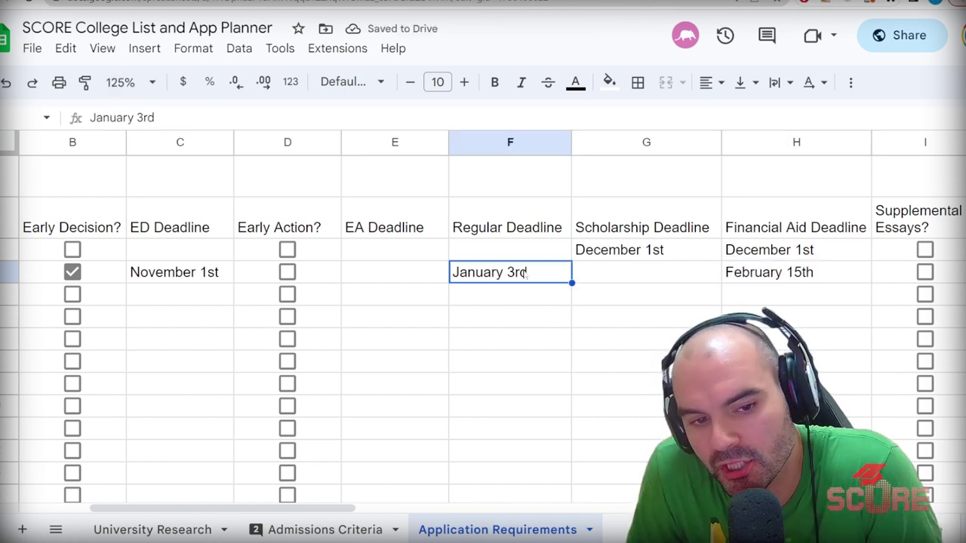
pyautogui.click(804, 273)
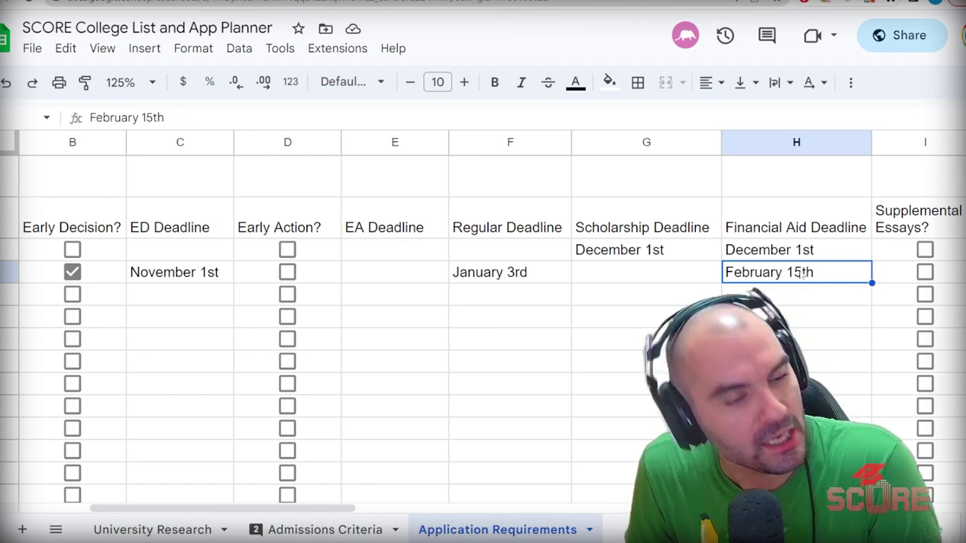
# - Read the merit scholarship answer in Carnegie Mellon's Financial Aid FAQ and enter x as its Scholarship Deadline
pyautogui.click(190, 279)
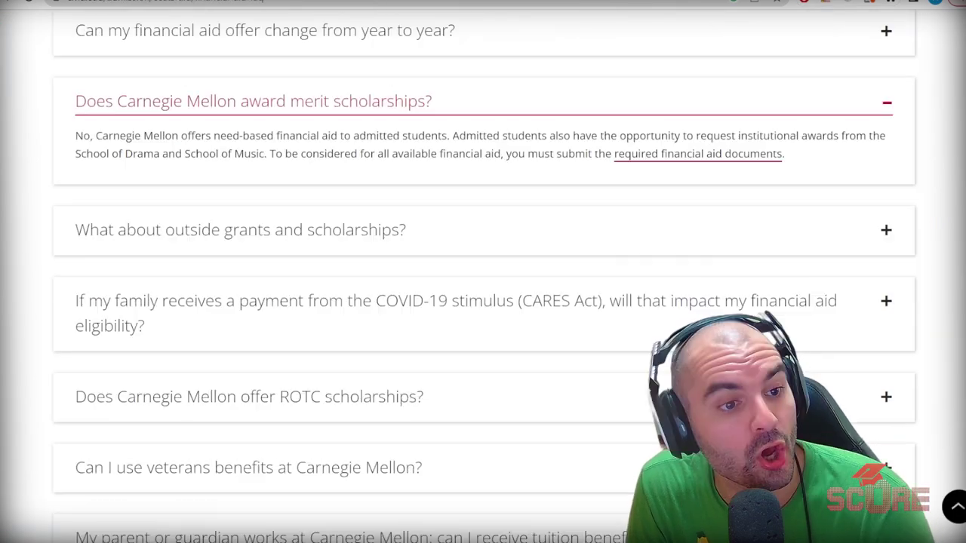
pyautogui.moveTo(75, 135); pyautogui.dragTo(383, 136)
pyautogui.click(535, 170)
pyautogui.moveTo(201, 136); pyautogui.dragTo(440, 136)
pyautogui.click(520, 152)
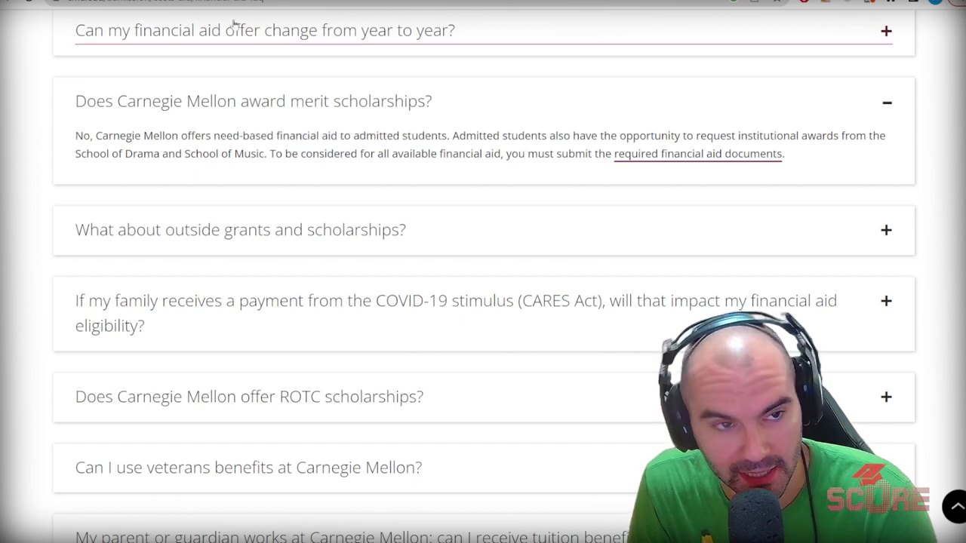
pyautogui.write('x')
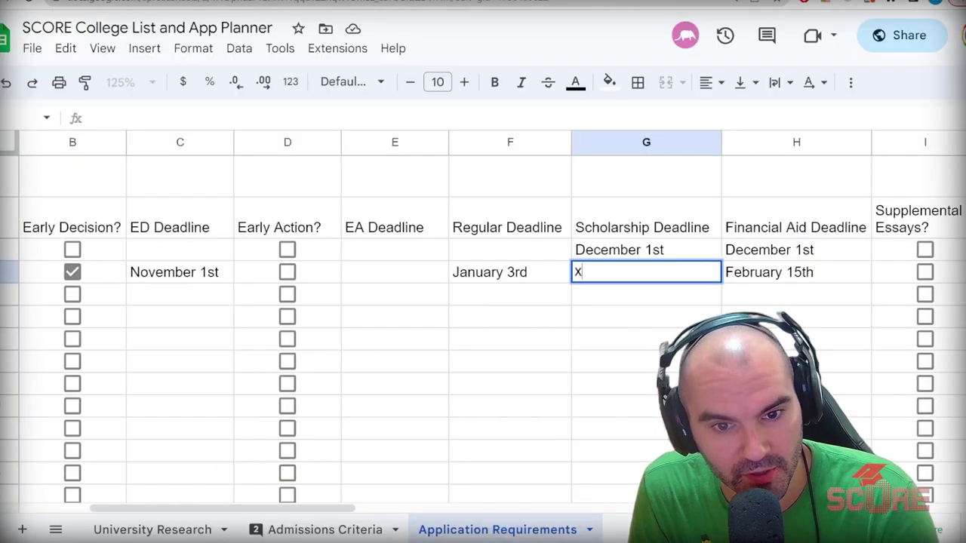
pyautogui.press('Return')
pyautogui.press('Up')
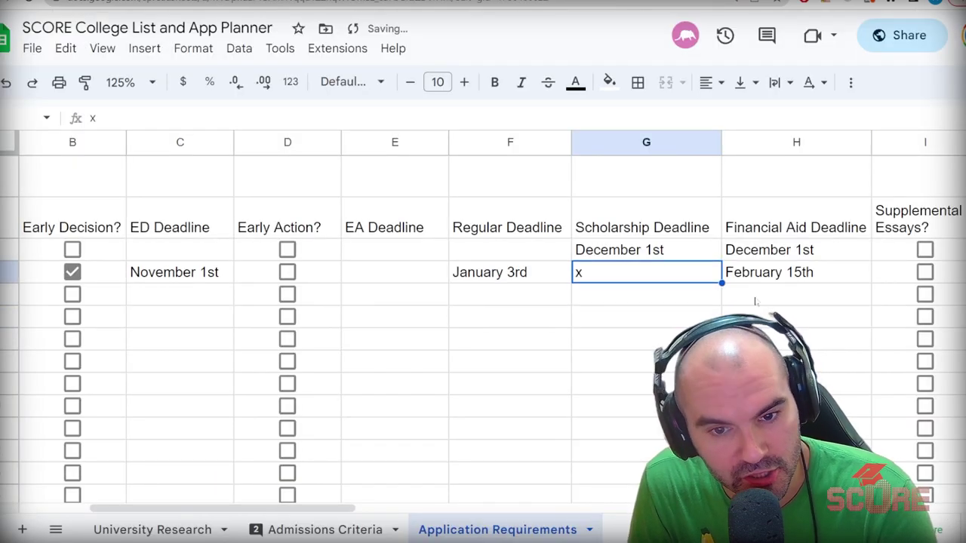
# - Read the teacher and other evaluation requirements on Carnegie Mellon's Common App page and enter 3 as its number of recommendation letters
pyautogui.press('Tab')
pyautogui.press('Tab')
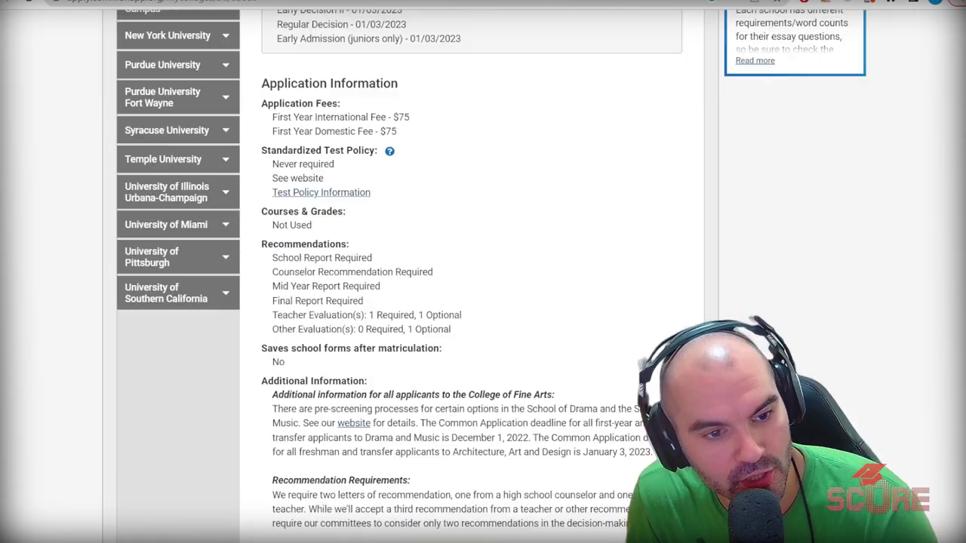
pyautogui.moveTo(272, 313); pyautogui.dragTo(494, 319)
pyautogui.click(493, 343)
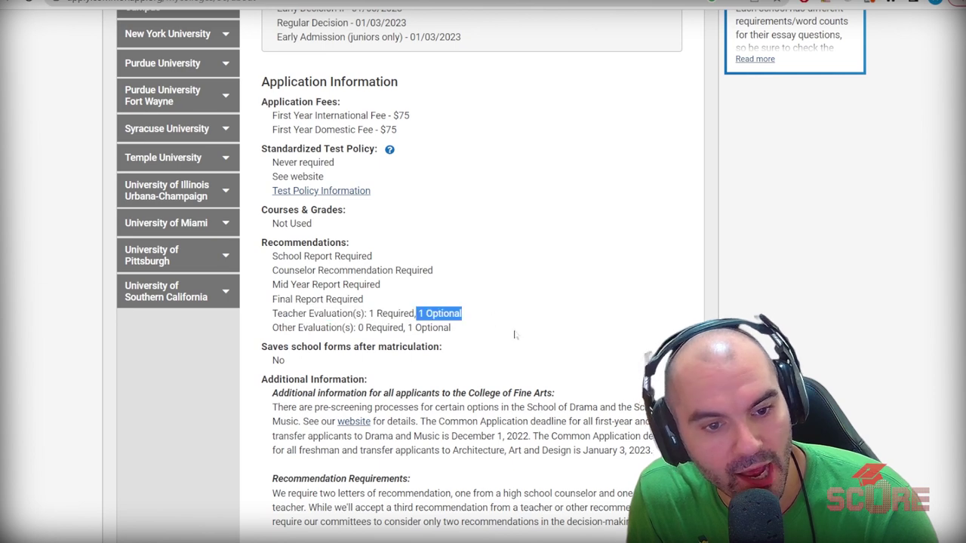
pyautogui.click(519, 342)
pyautogui.moveTo(266, 332); pyautogui.dragTo(511, 334)
pyautogui.click(511, 334)
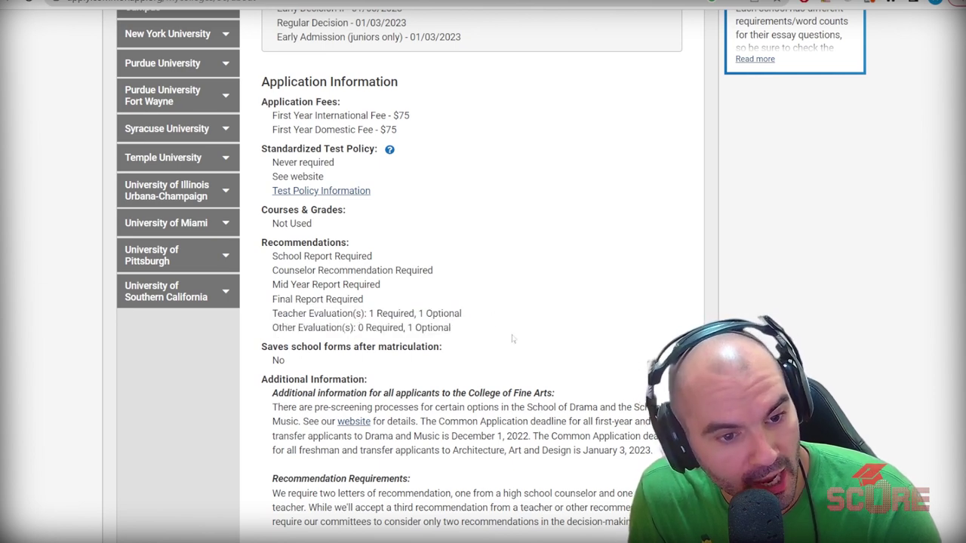
pyautogui.scroll(-2, 505, 340)
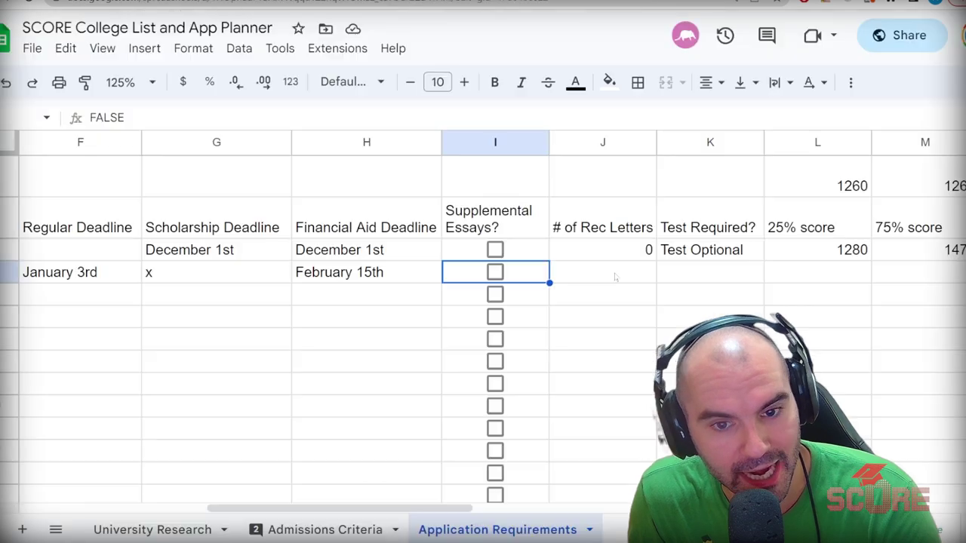
pyautogui.press('Right')
pyautogui.write('3')
pyautogui.hotkey('ctrl', 'Return')
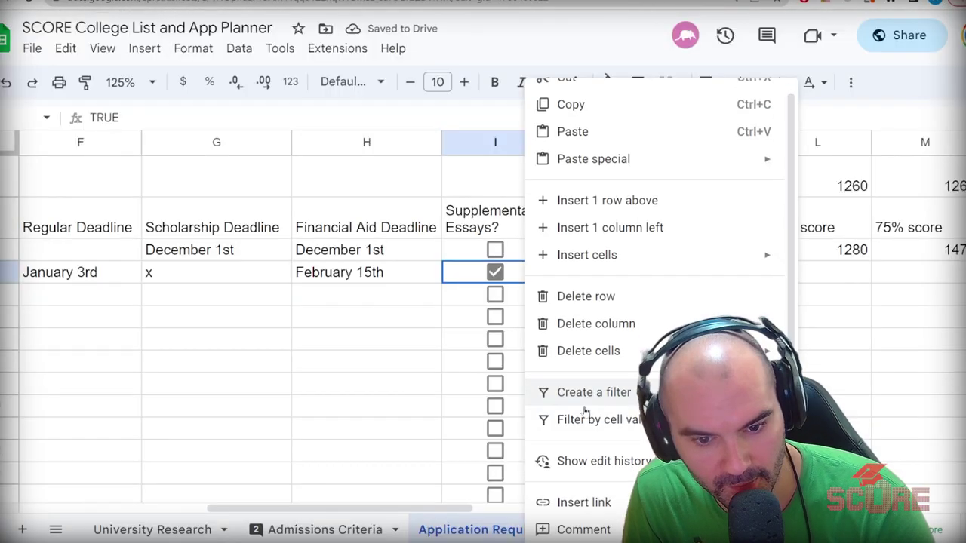
# - Check Carnegie Mellon's writing supplement, tick Supplemental Essays for it, and add the comment "3 supplementals, 300 word max each"
pyautogui.scroll(-2, 545, 373)
pyautogui.click(582, 401)
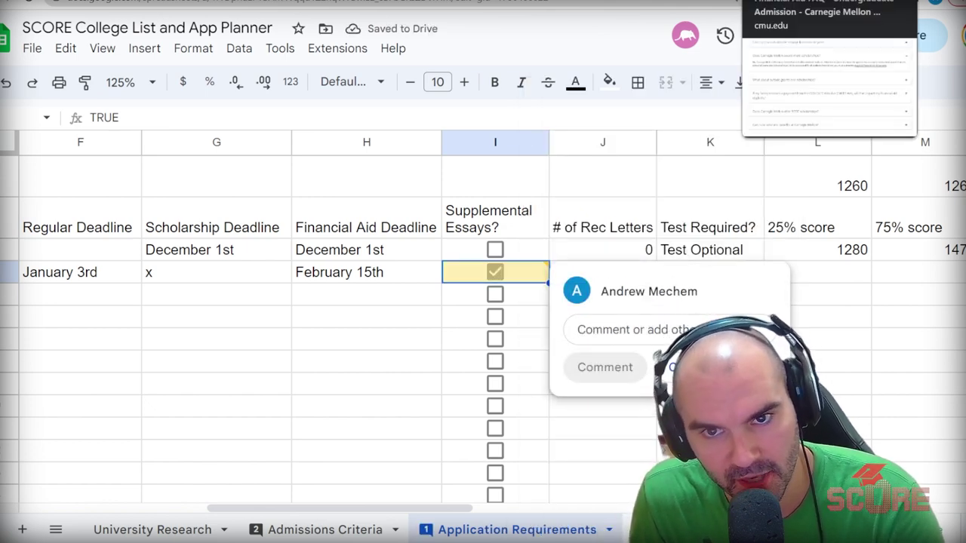
pyautogui.write('3 supplementals, 300')
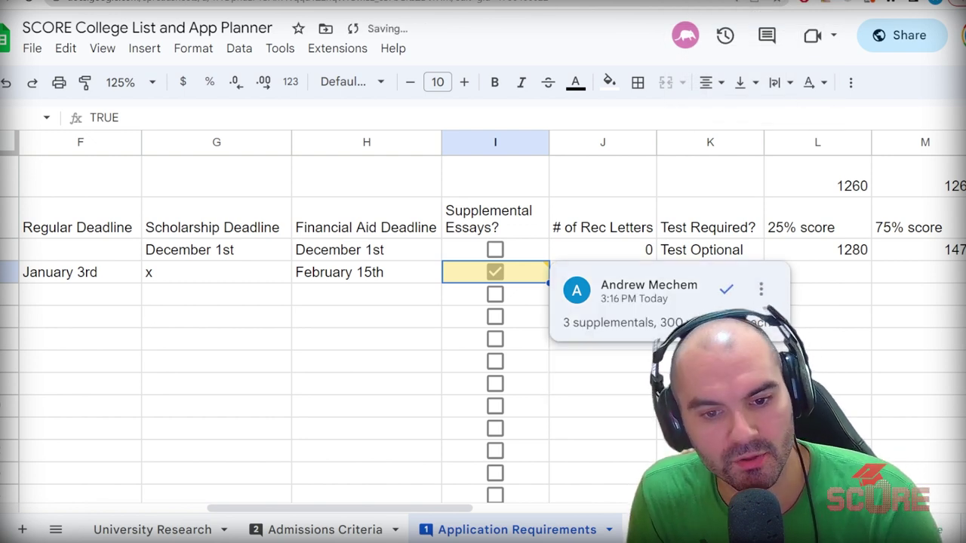
pyautogui.click(709, 429)
# - Enter Test Optional under Test Required for Carnegie Mellon
pyautogui.click(528, 280)
pyautogui.click(740, 270)
pyautogui.write('Test Op')
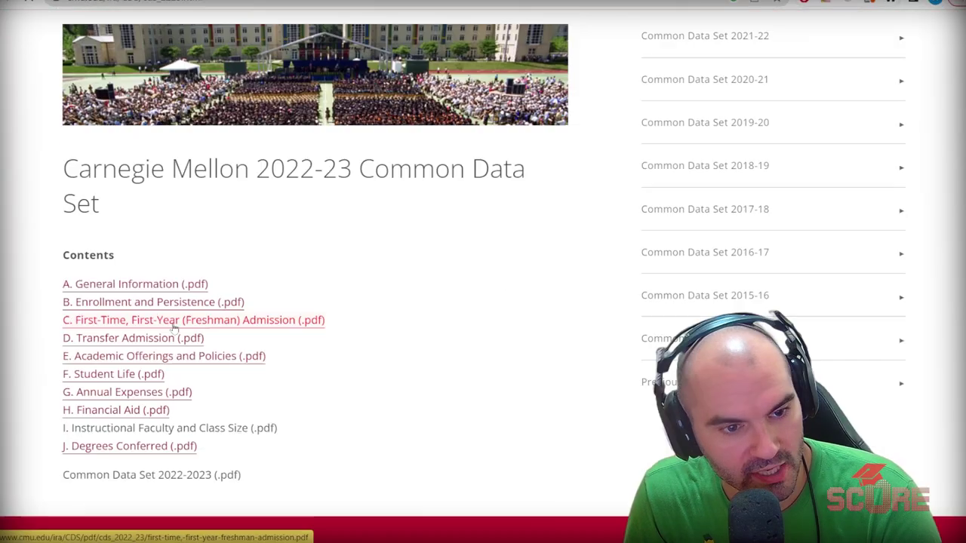
# - Look up the SAT composite percentiles in Carnegie Mellon's Common Data Set and enter 1500 and 1560 as its 25% and 75% scores
pyautogui.click(172, 325)
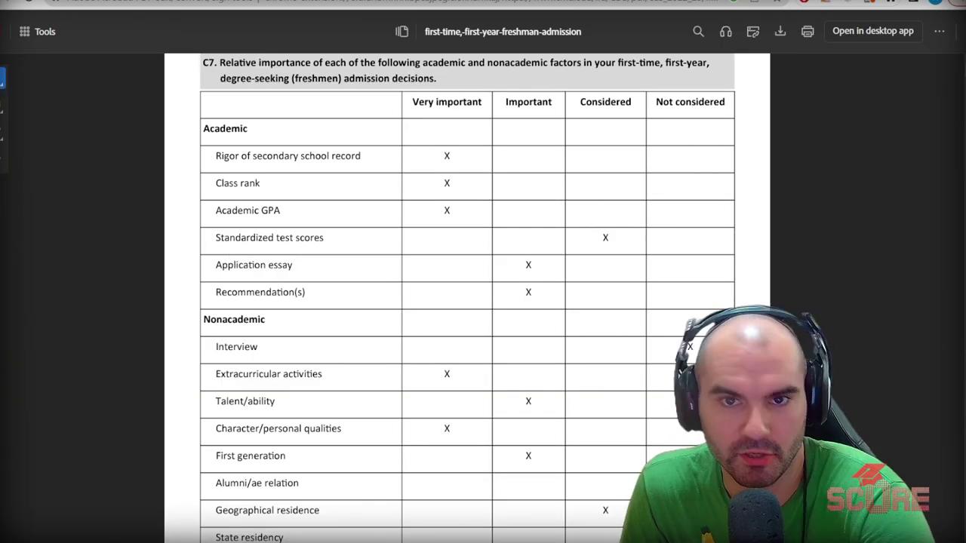
pyautogui.scroll(-4, 626, 280)
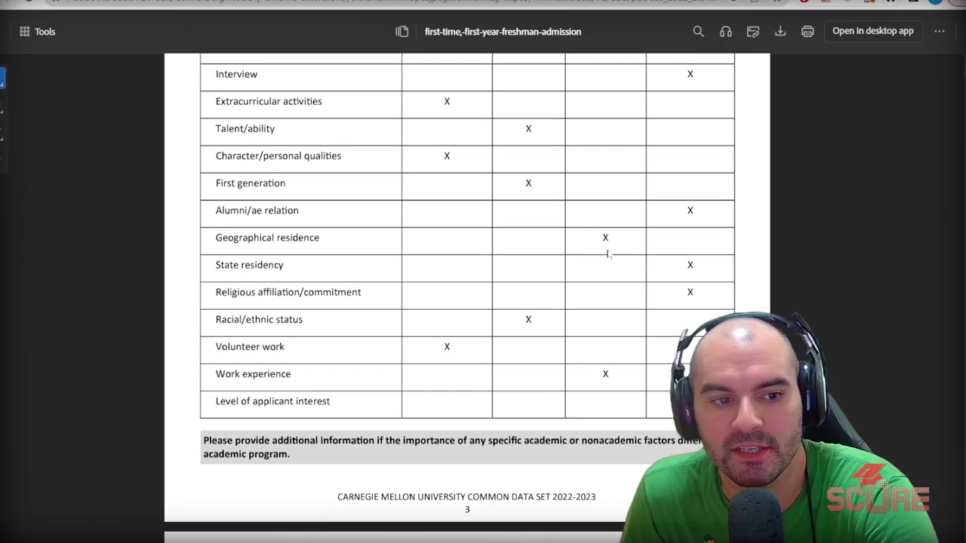
pyautogui.scroll(-5, 608, 252)
pyautogui.scroll(-5, 609, 256)
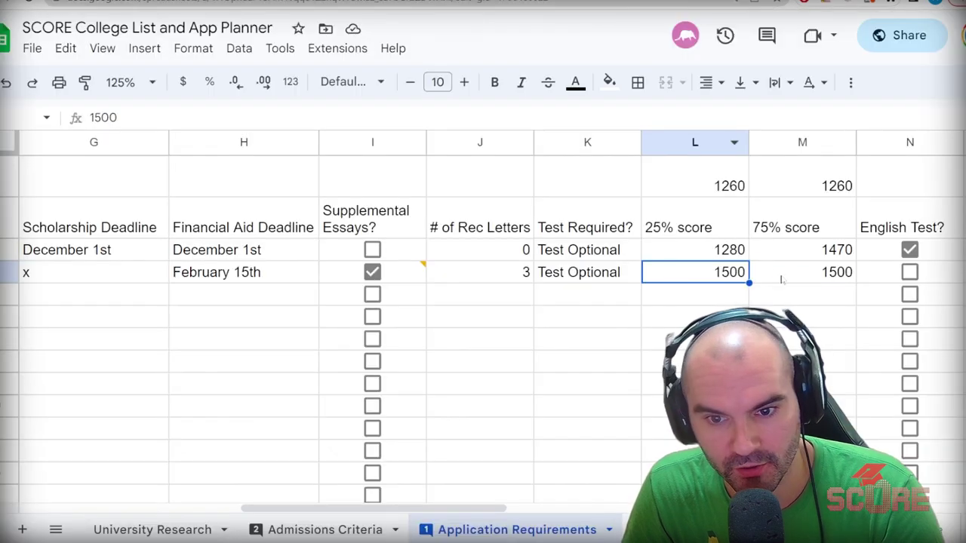
pyautogui.click(802, 272)
pyautogui.write('1560')
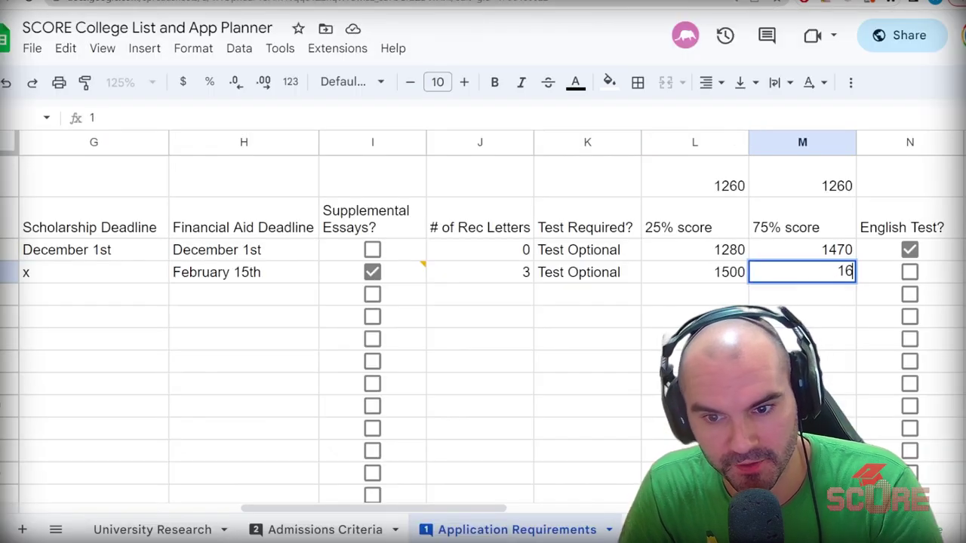
pyautogui.press('Return')
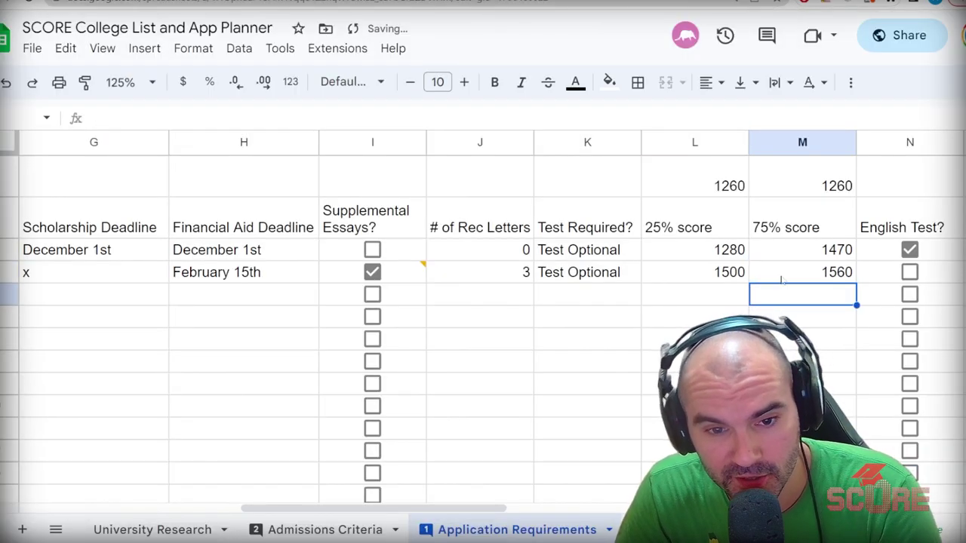
pyautogui.hotkey('ctrl', 'z')
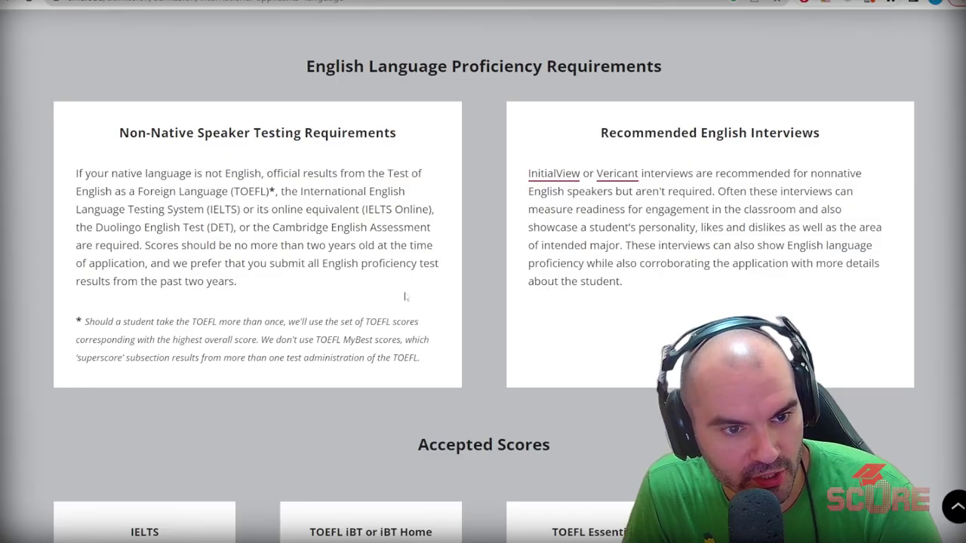
# - Read Carnegie Mellon's accepted IELTS scores and enter 7.5 as both its overall minimum and its section minimum
pyautogui.scroll(-5, 405, 297)
pyautogui.moveTo(75, 184); pyautogui.dragTo(194, 183)
pyautogui.click(195, 189)
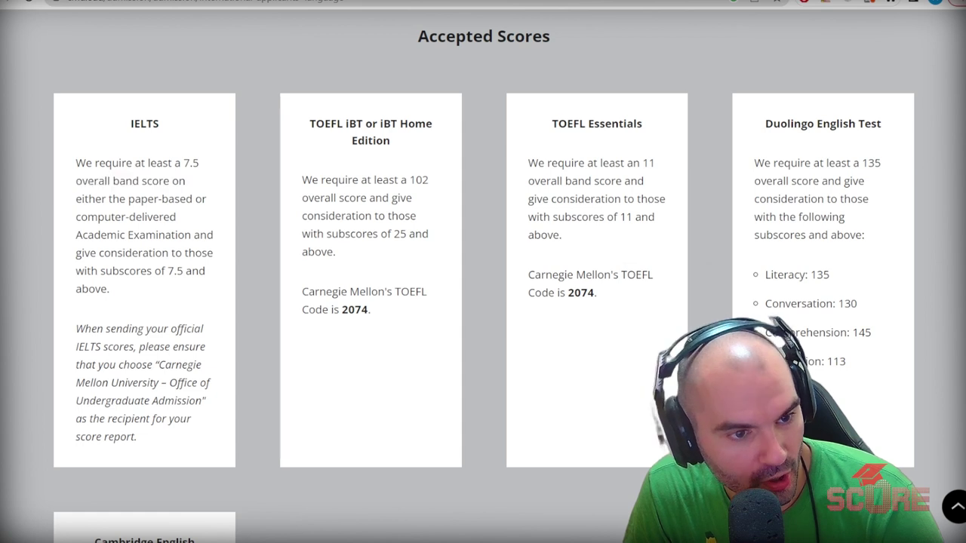
pyautogui.moveTo(85, 271); pyautogui.dragTo(100, 289)
pyautogui.click(157, 299)
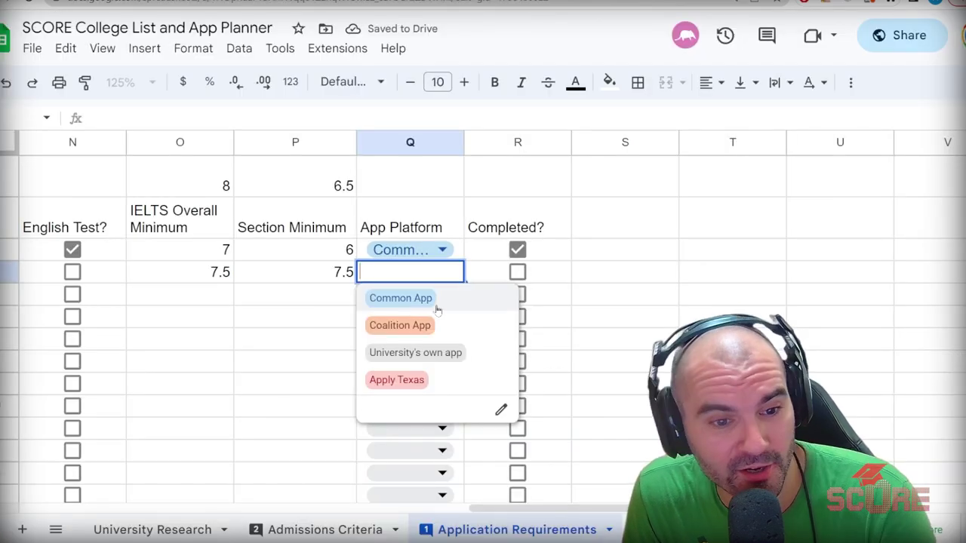
# - Set Carnegie Mellon's App Platform to Common App and mark its English Test as required
pyautogui.press('Return')
pyautogui.click(597, 313)
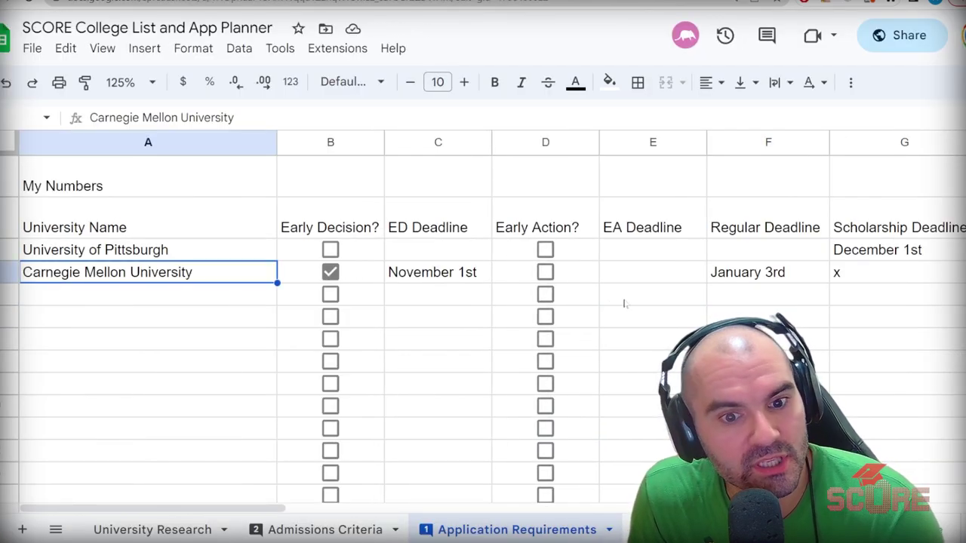
# - Review Carnegie Mellon's Early Decision and regular deadlines together with its supplemental essay and recommendation letter entries
pyautogui.click(471, 278)
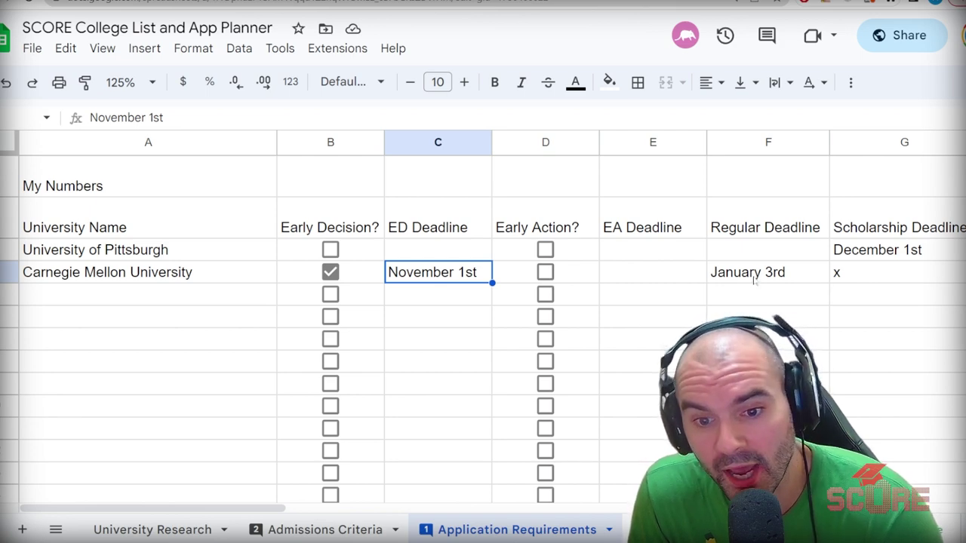
pyautogui.hscroll(5, 753, 279)
pyautogui.click(709, 282)
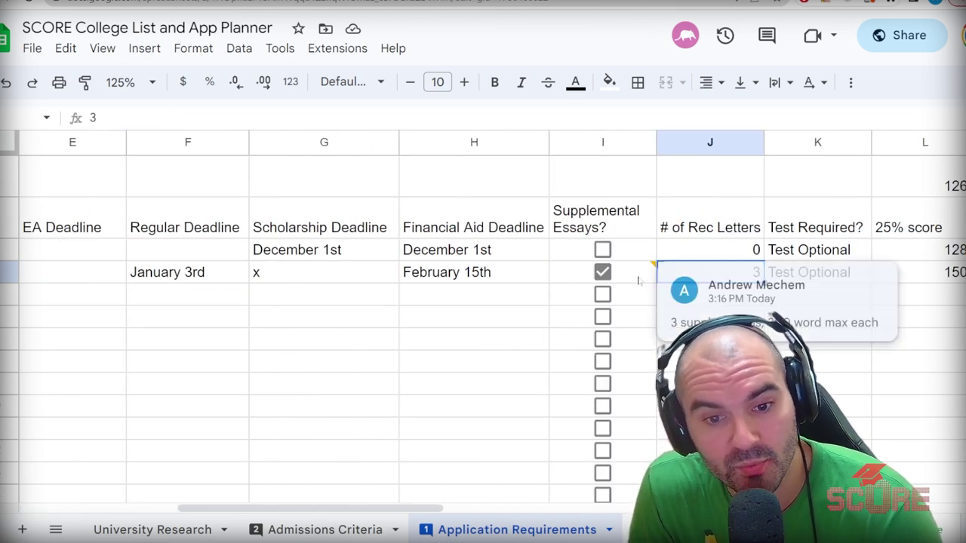
pyautogui.click(192, 277)
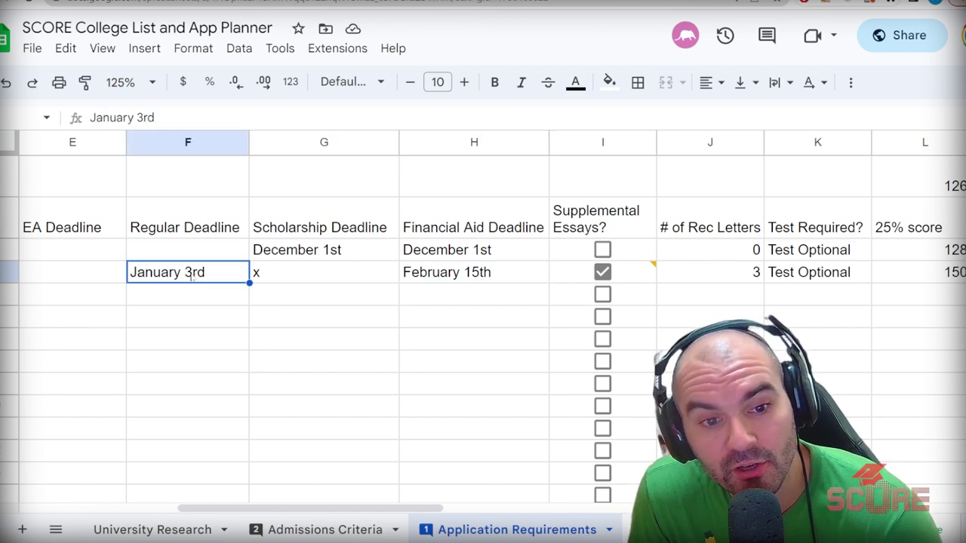
pyautogui.hscroll(-5, 192, 277)
pyautogui.click(434, 278)
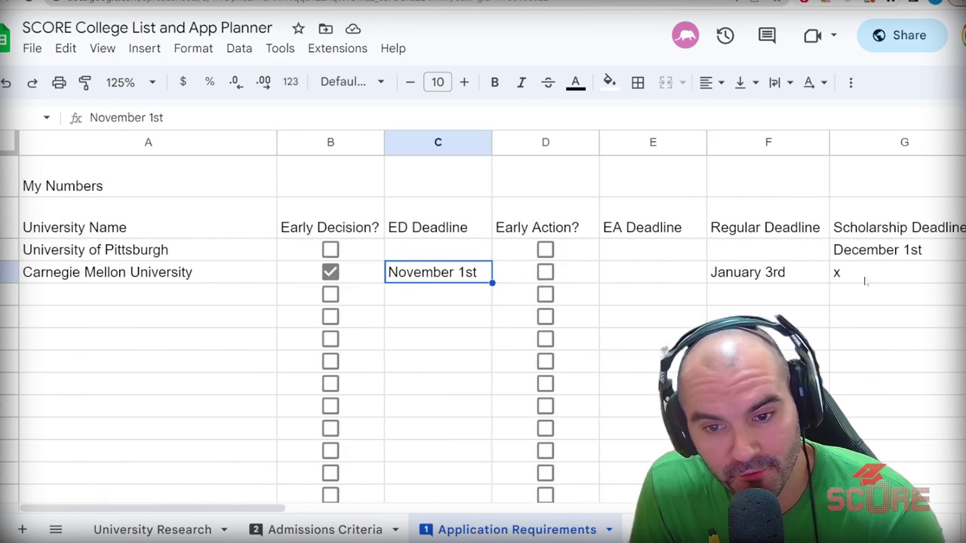
pyautogui.click(866, 280)
pyautogui.press('Left')
pyautogui.click(865, 281)
pyautogui.press('Left')
pyautogui.press('Left')
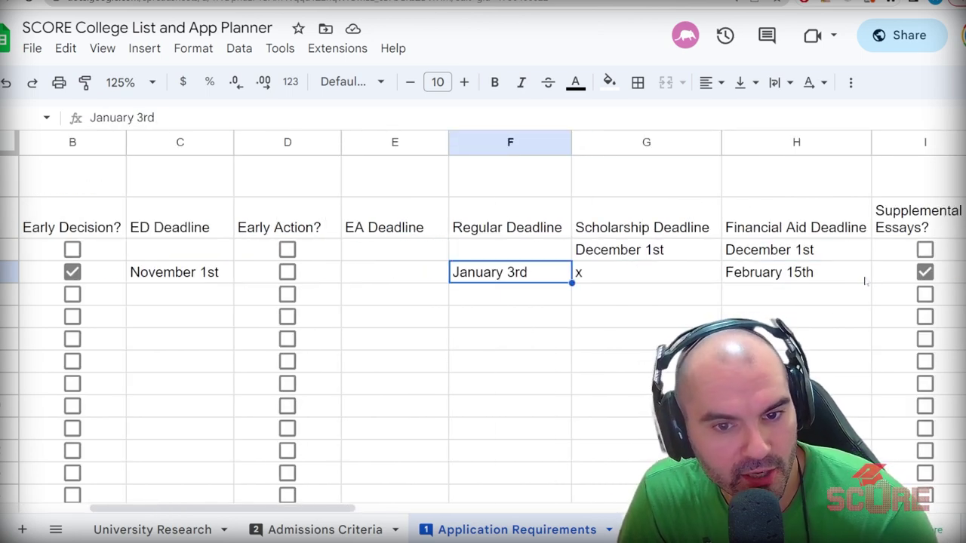
pyautogui.press('Right')
pyautogui.press('Left')
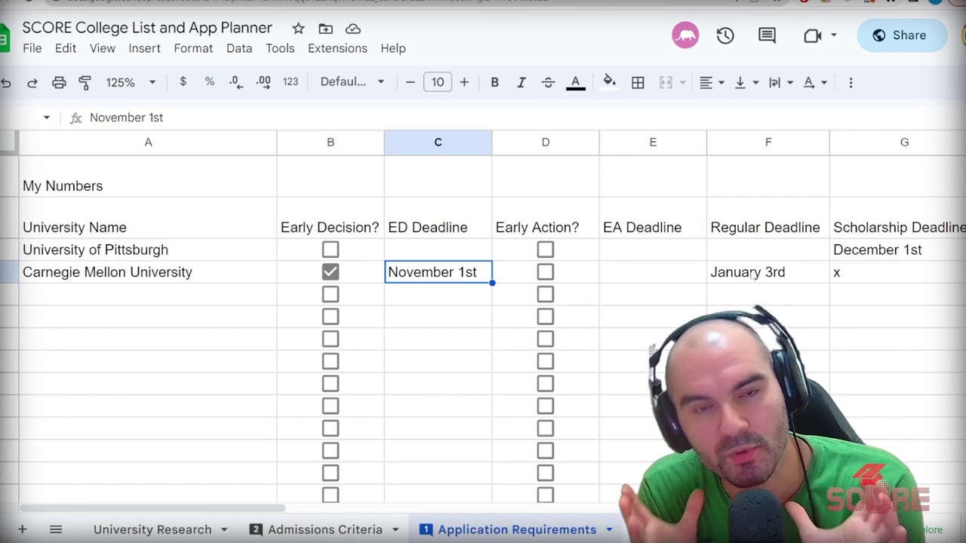
# - Compare Carnegie Mellon's ED, EA and regular deadlines with the scholarship and financial aid deadlines in the sheet
pyautogui.click(671, 276)
pyautogui.click(453, 278)
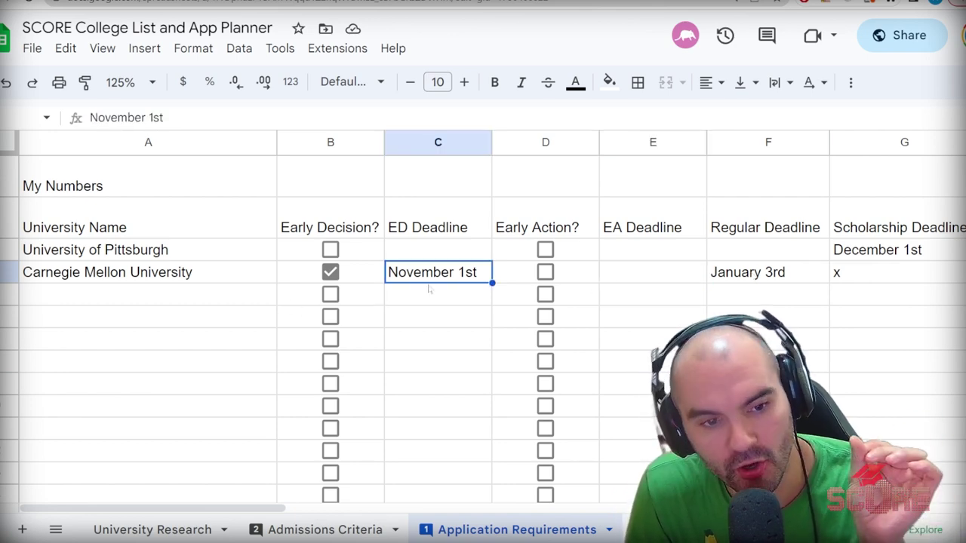
pyautogui.click(647, 280)
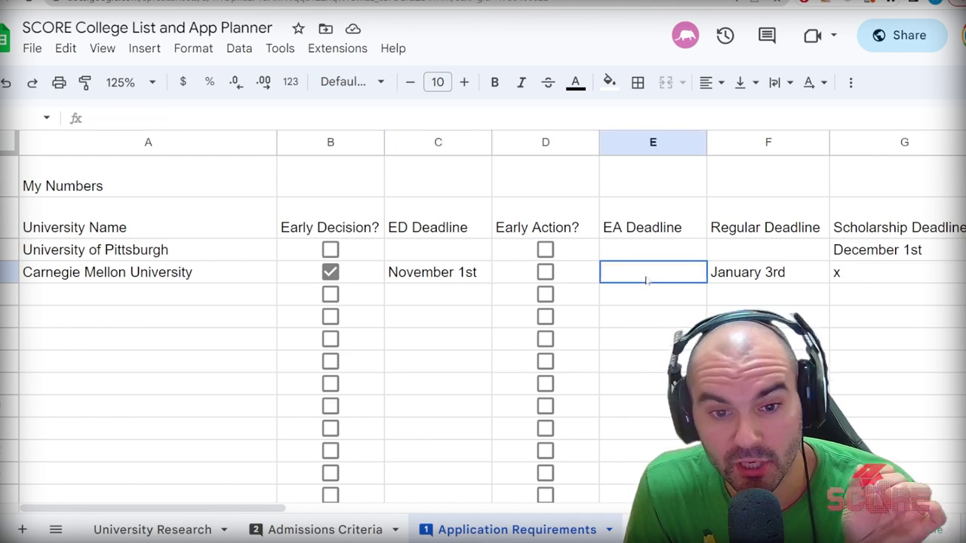
pyautogui.hscroll(7, 646, 280)
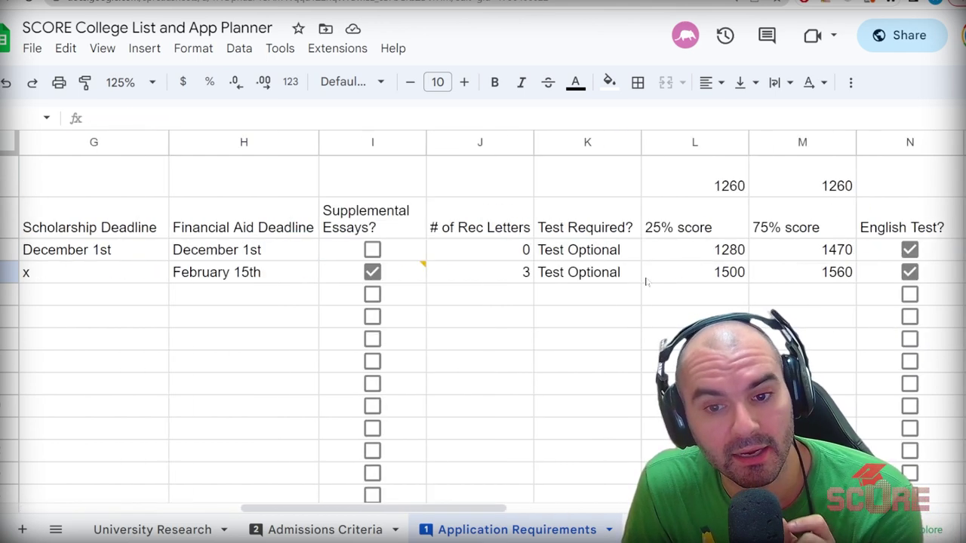
pyautogui.click(245, 275)
pyautogui.click(106, 258)
pyautogui.click(178, 267)
pyautogui.click(110, 280)
pyautogui.click(234, 274)
pyautogui.click(111, 274)
pyautogui.click(252, 273)
pyautogui.click(148, 273)
pyautogui.click(297, 272)
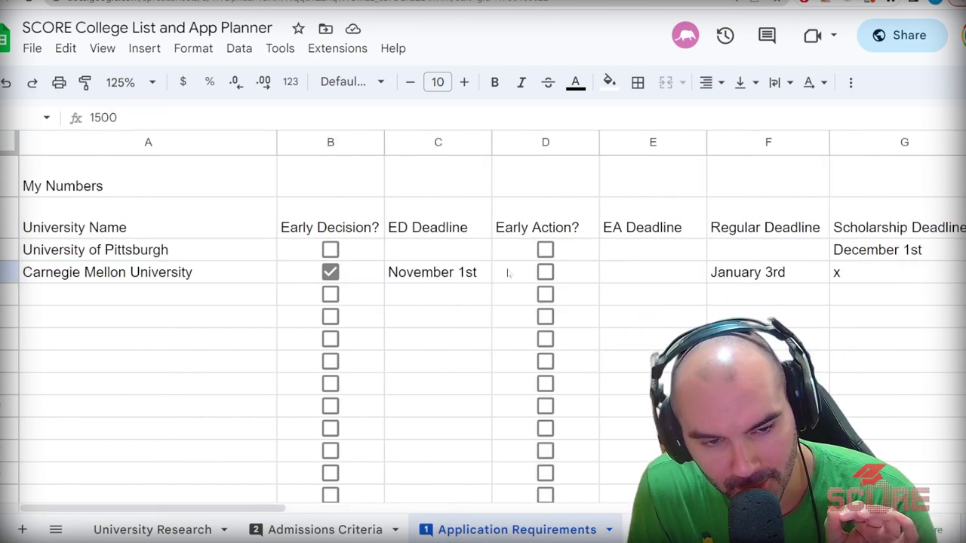
pyautogui.click(469, 277)
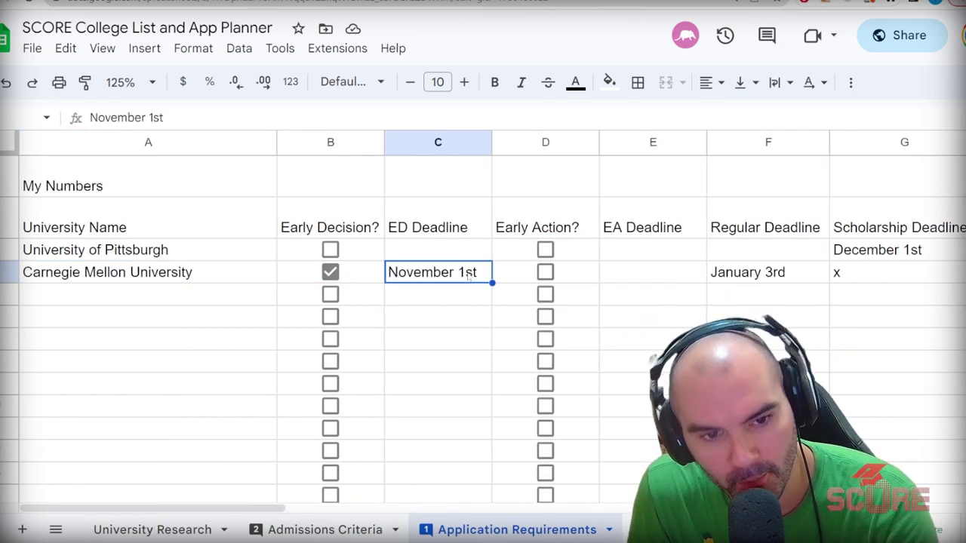
pyautogui.press('Right')
pyautogui.press('Right')
pyautogui.press('Right')
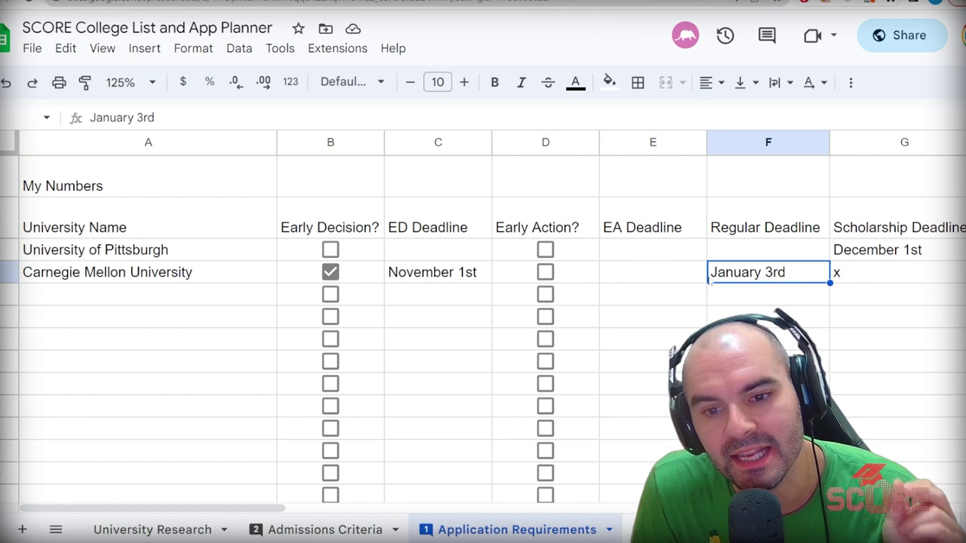
pyautogui.press('Left')
pyautogui.press('Left')
pyautogui.press('Left')
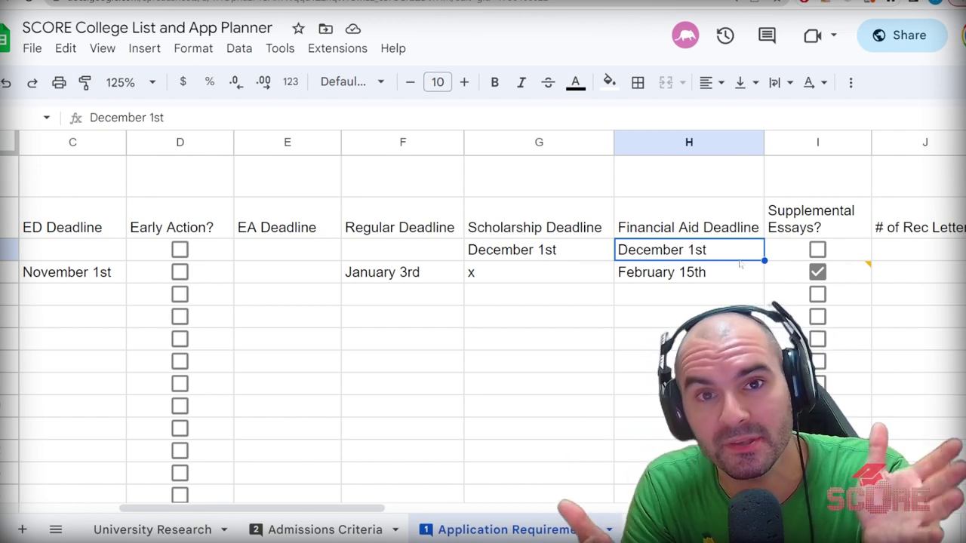
# - Review the supplemental essay, recommendation letter and test requirement columns for both universities, together with the Early Decision column
pyautogui.hscroll(2, 739, 262)
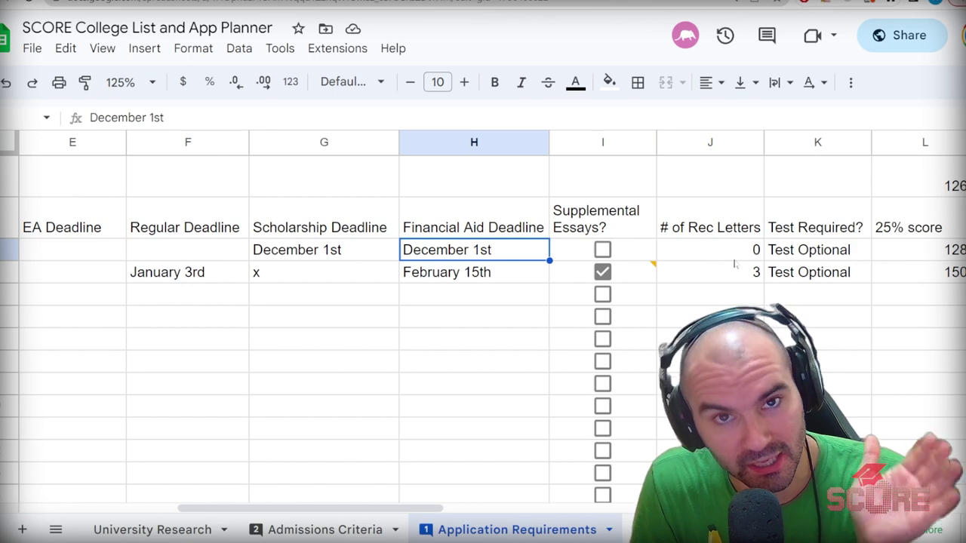
pyautogui.hscroll(2, 734, 264)
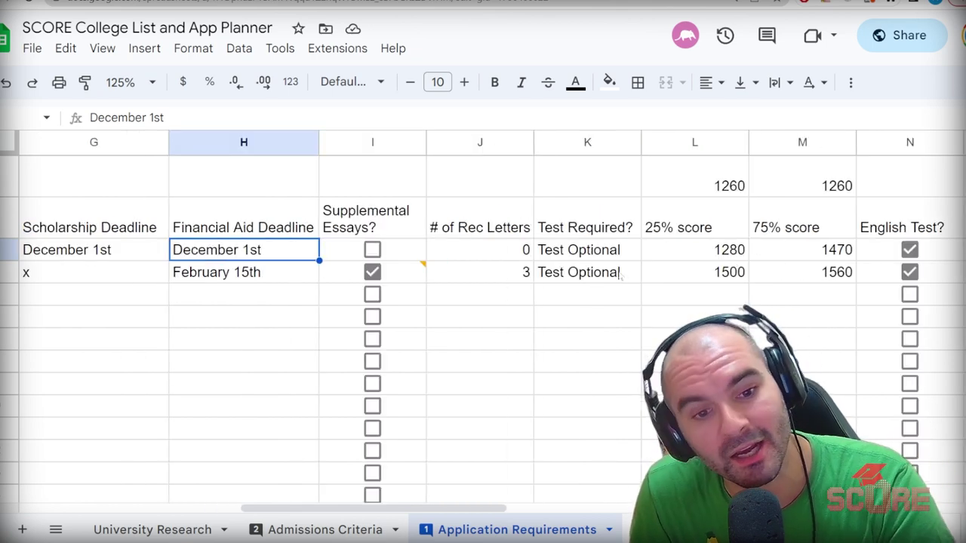
pyautogui.click(497, 230)
pyautogui.click(381, 223)
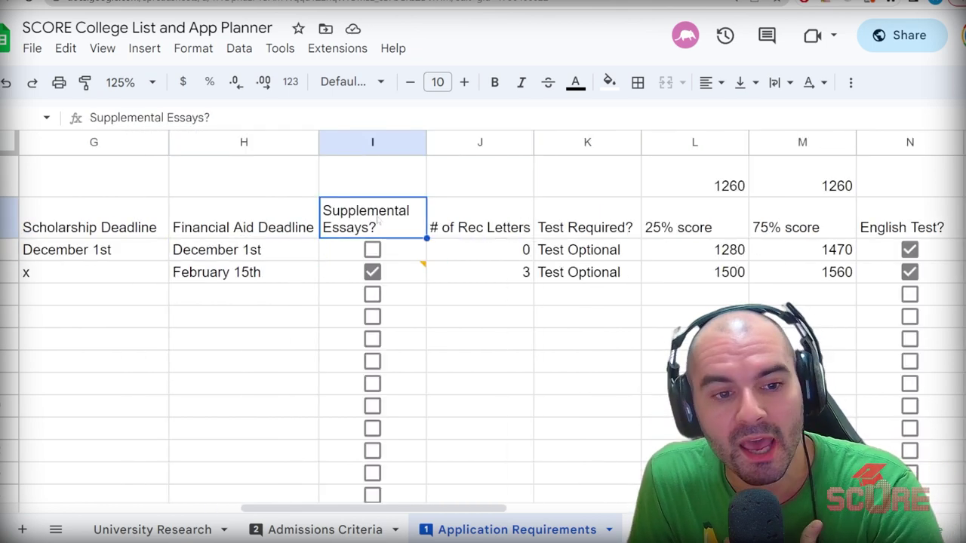
pyautogui.hscroll(6, 534, 259)
pyautogui.hscroll(-12, 534, 259)
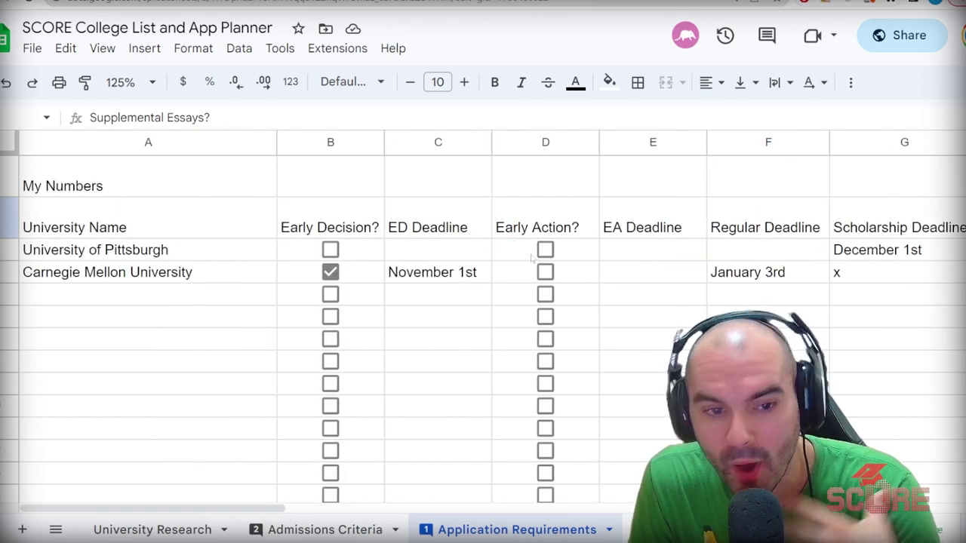
pyautogui.click(361, 218)
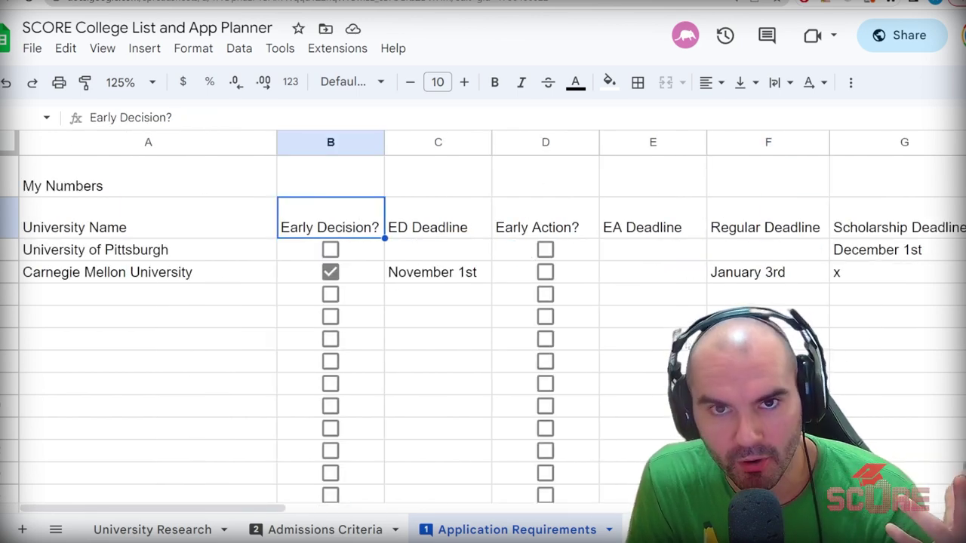
pyautogui.click(680, 339)
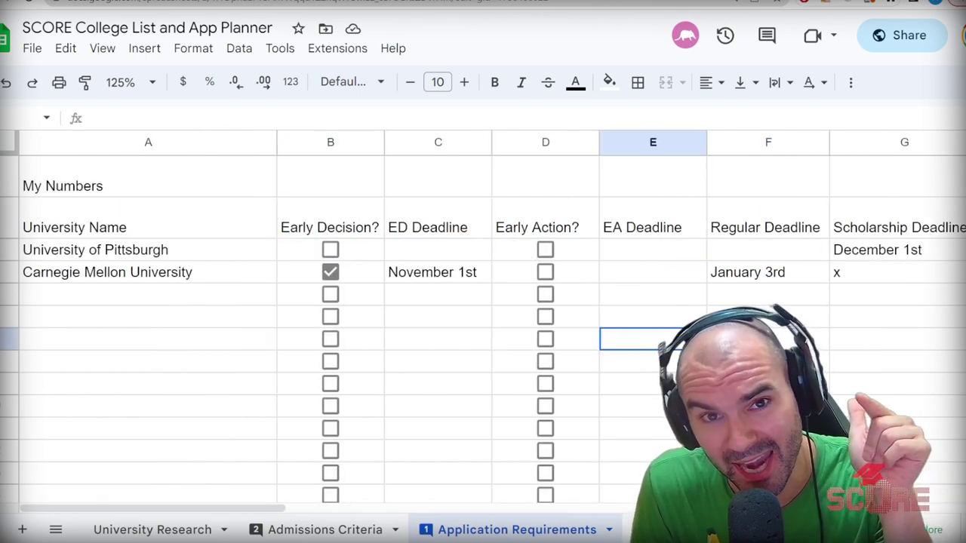